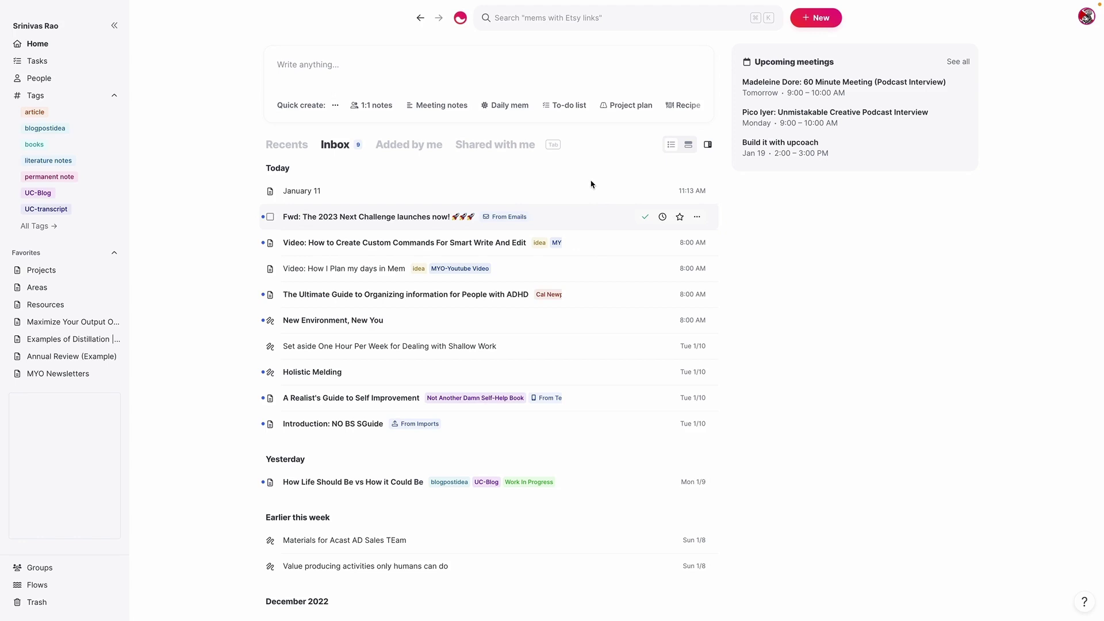
Open the 'Video: How I Plan my days in Mem' row from the Home Inbox.
{"action": "left_click", "coordinate": [320, 269]}
{"action": "left_click", "coordinate": [321, 268]}
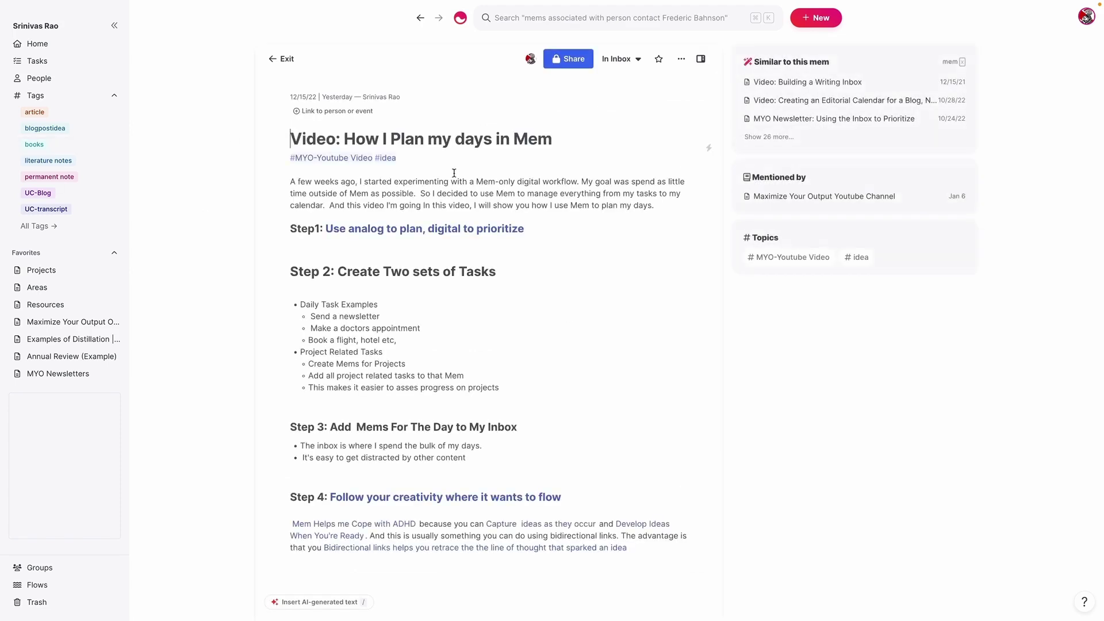
{"action": "scroll", "coordinate": [625, 307], "scroll_direction": "down", "scroll_amount": 1}
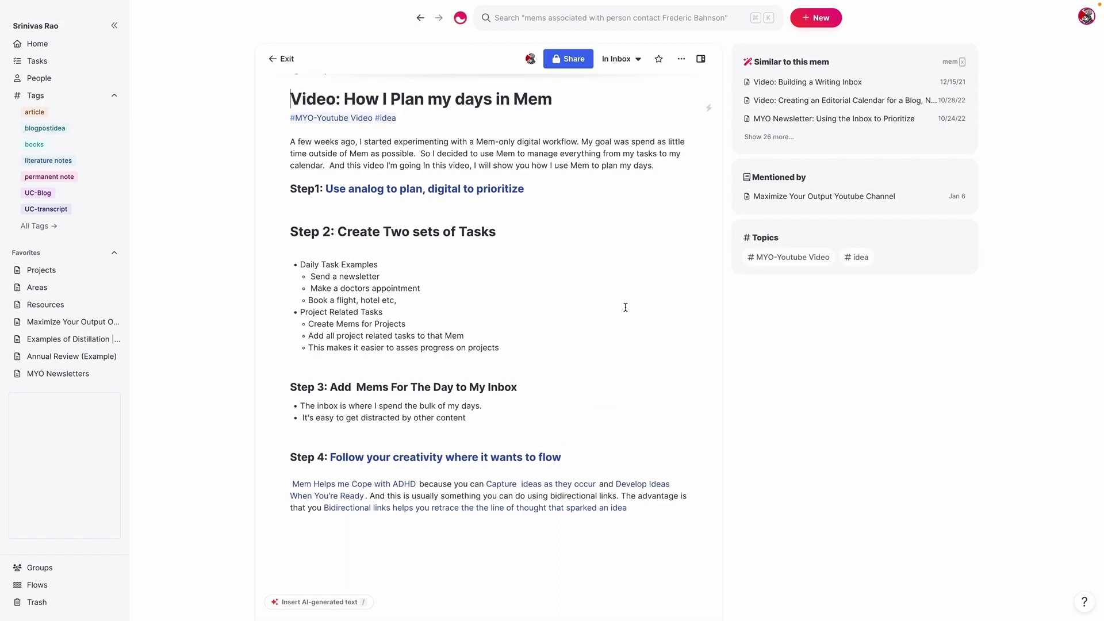
{"action": "scroll", "coordinate": [624, 309], "scroll_direction": "down", "scroll_amount": 1}
{"action": "scroll", "coordinate": [547, 167], "scroll_direction": "up", "scroll_amount": 2}
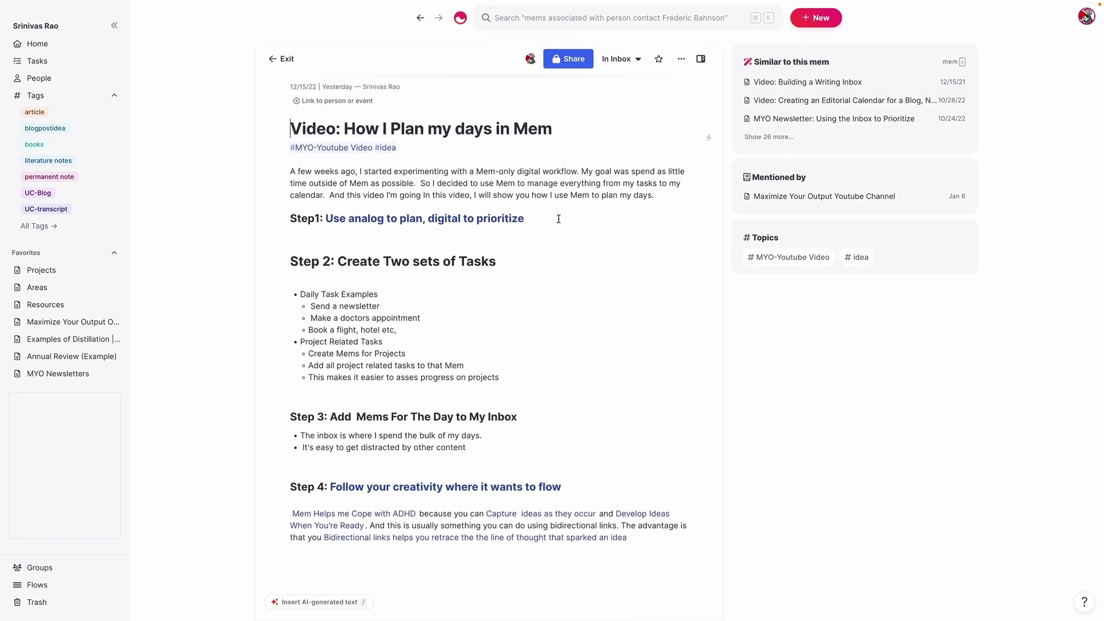
{"action": "scroll", "coordinate": [599, 247], "scroll_direction": "down", "scroll_amount": 2}
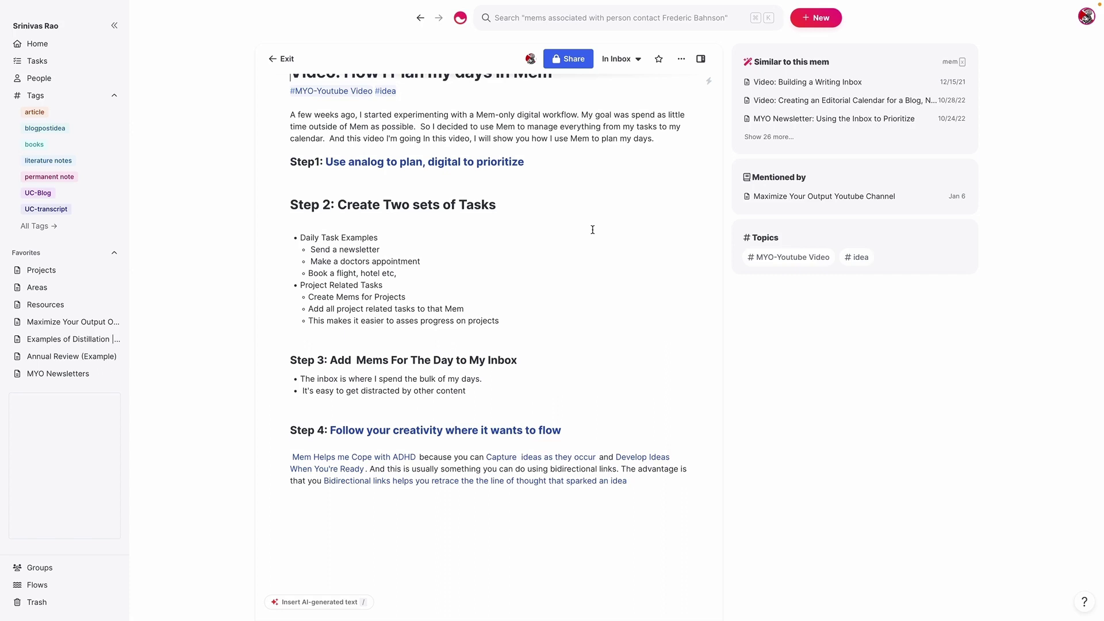
{"action": "scroll", "coordinate": [549, 288], "scroll_direction": "up", "scroll_amount": 1}
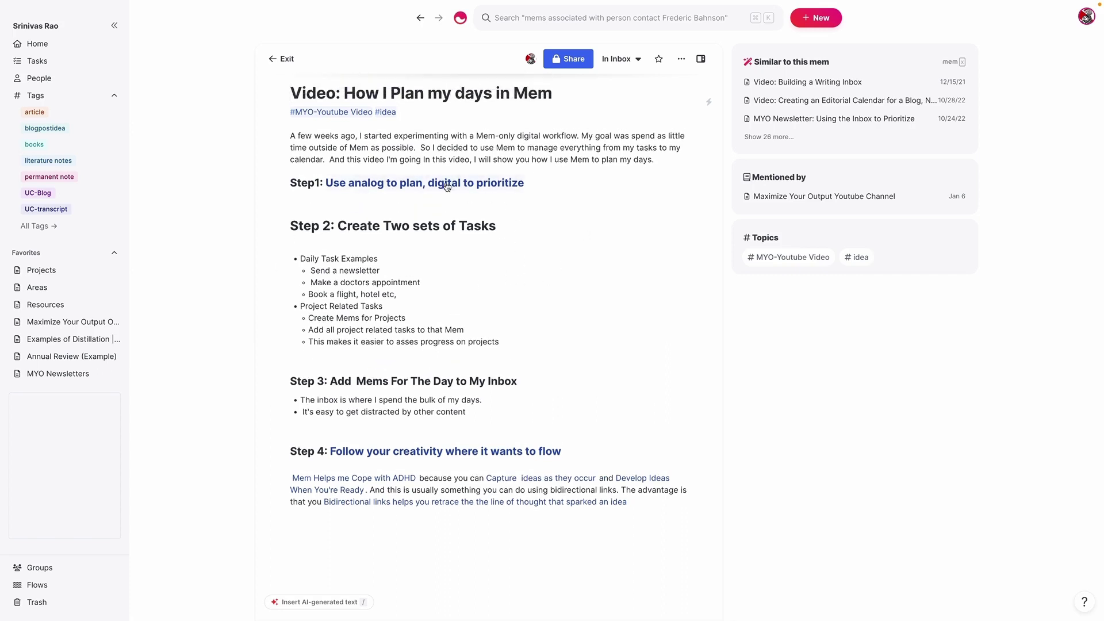
{"action": "scroll", "coordinate": [464, 284], "scroll_direction": "up", "scroll_amount": 2}
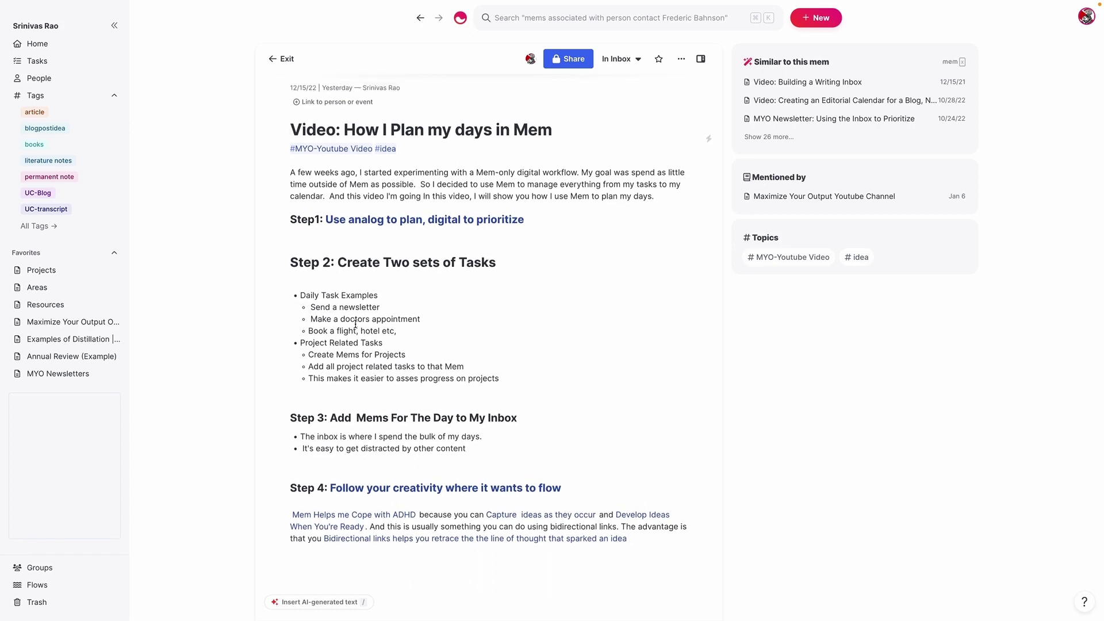
{"action": "scroll", "coordinate": [355, 324], "scroll_direction": "up", "scroll_amount": 1}
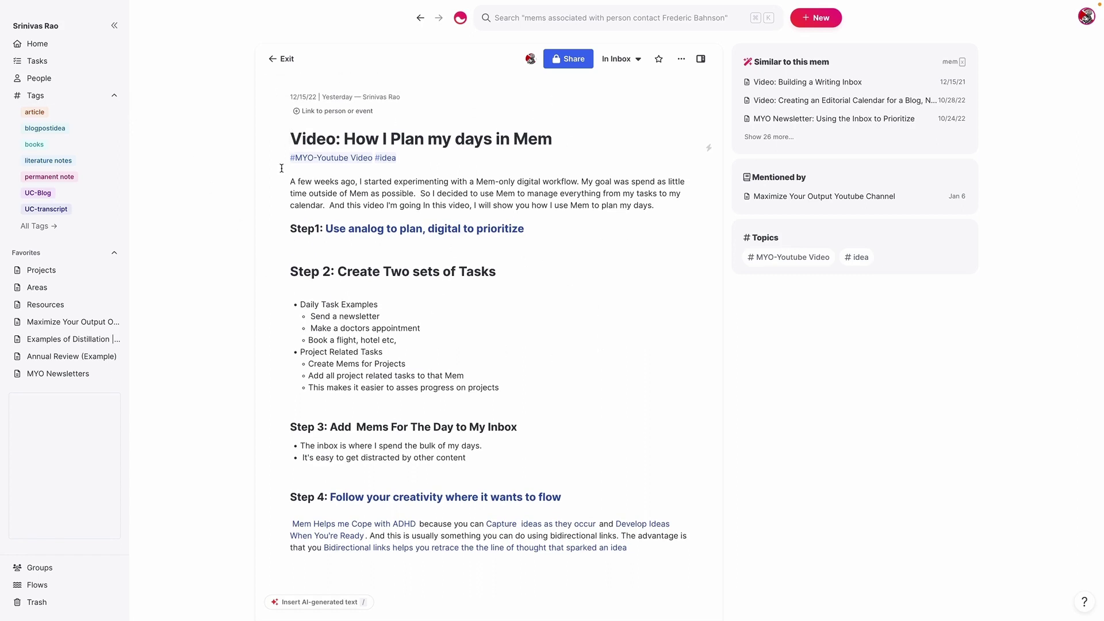
In the Tasks list, mark 'Video: How to Use Evernote to Import Notes from Readwise to Mem' as done.
{"action": "left_click", "coordinate": [68, 51]}
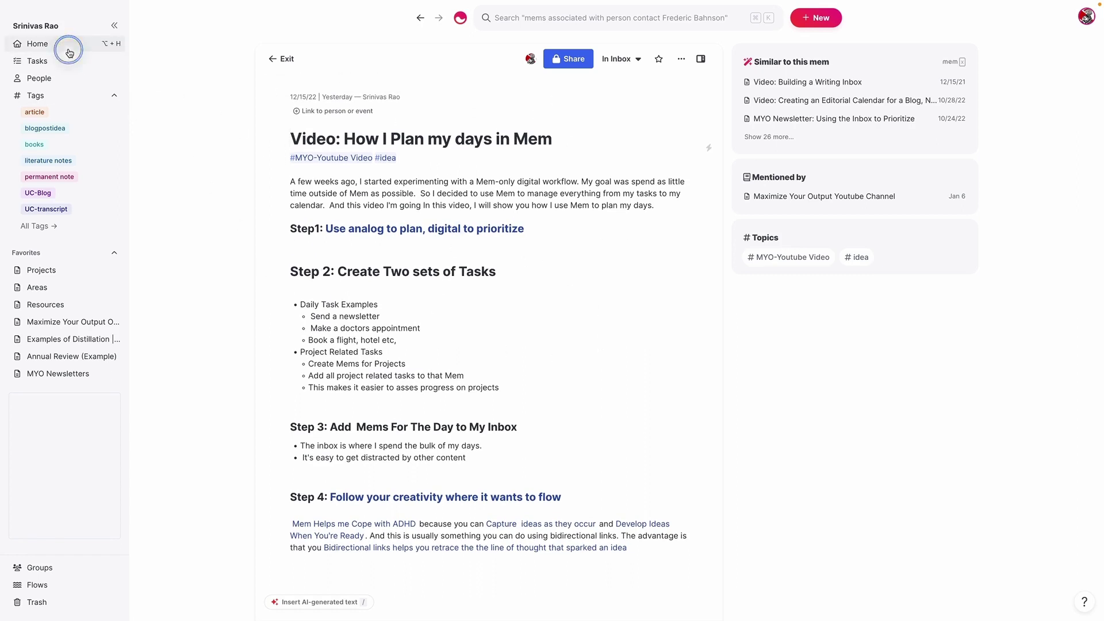
{"action": "left_click", "coordinate": [66, 60]}
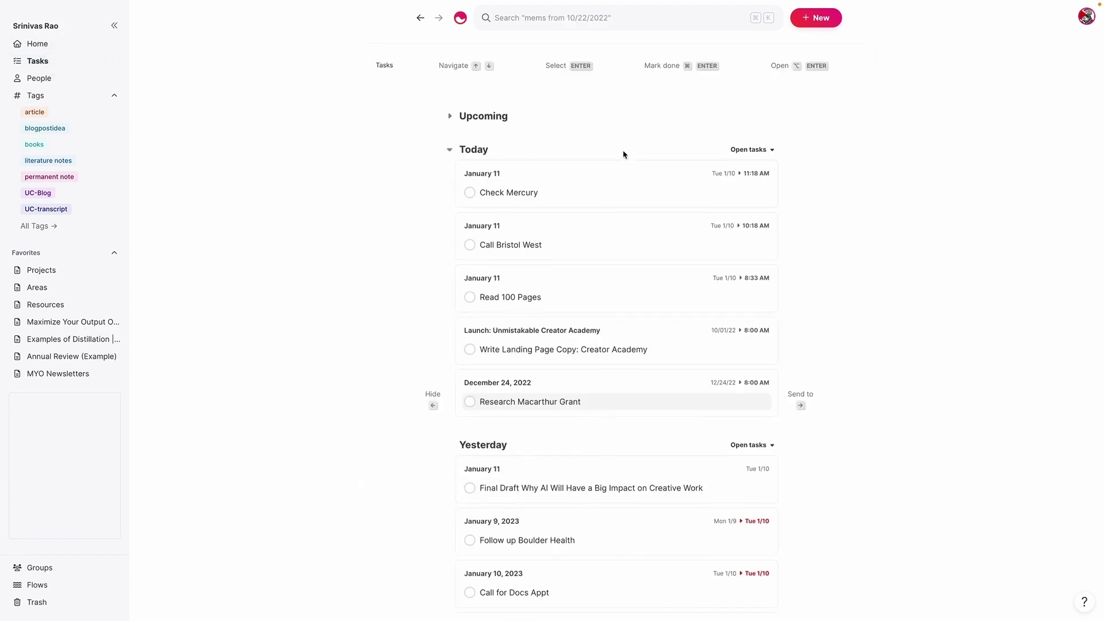
{"action": "scroll", "coordinate": [575, 201], "scroll_direction": "down", "scroll_amount": 3}
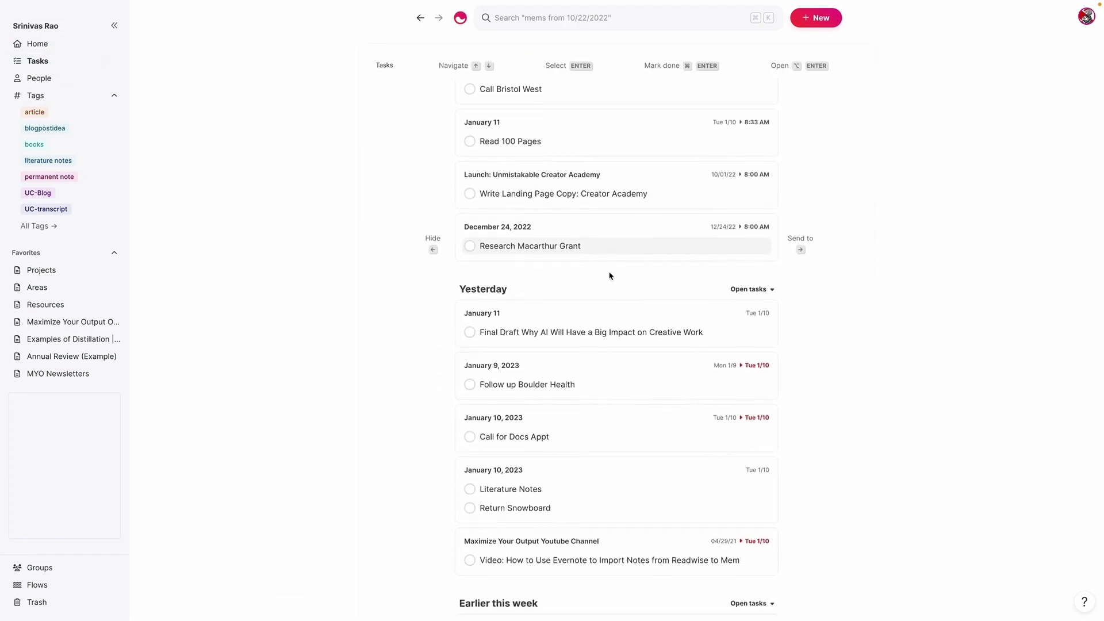
{"action": "scroll", "coordinate": [610, 276], "scroll_direction": "down", "scroll_amount": 4}
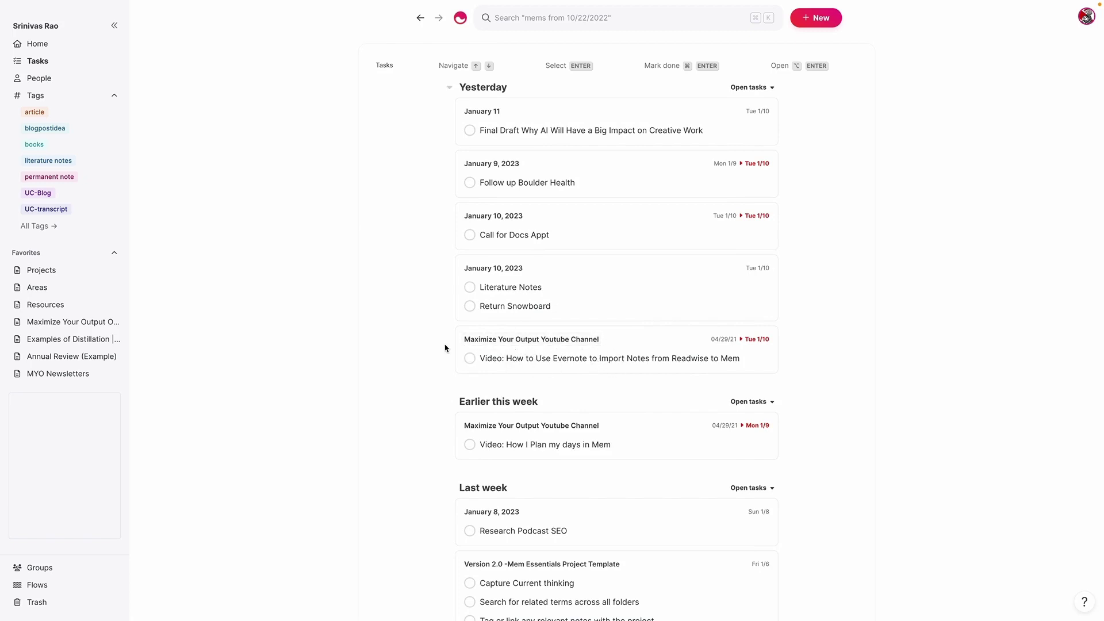
{"action": "left_click", "coordinate": [470, 359]}
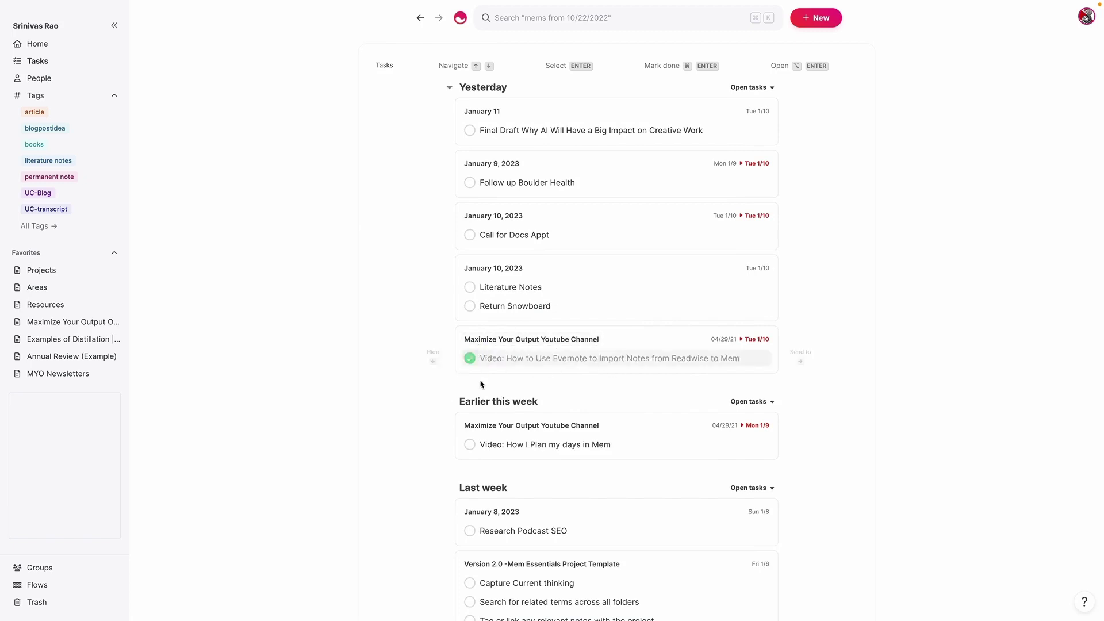
{"action": "scroll", "coordinate": [596, 382], "scroll_direction": "down", "scroll_amount": 3}
{"action": "scroll", "coordinate": [574, 368], "scroll_direction": "down", "scroll_amount": 2}
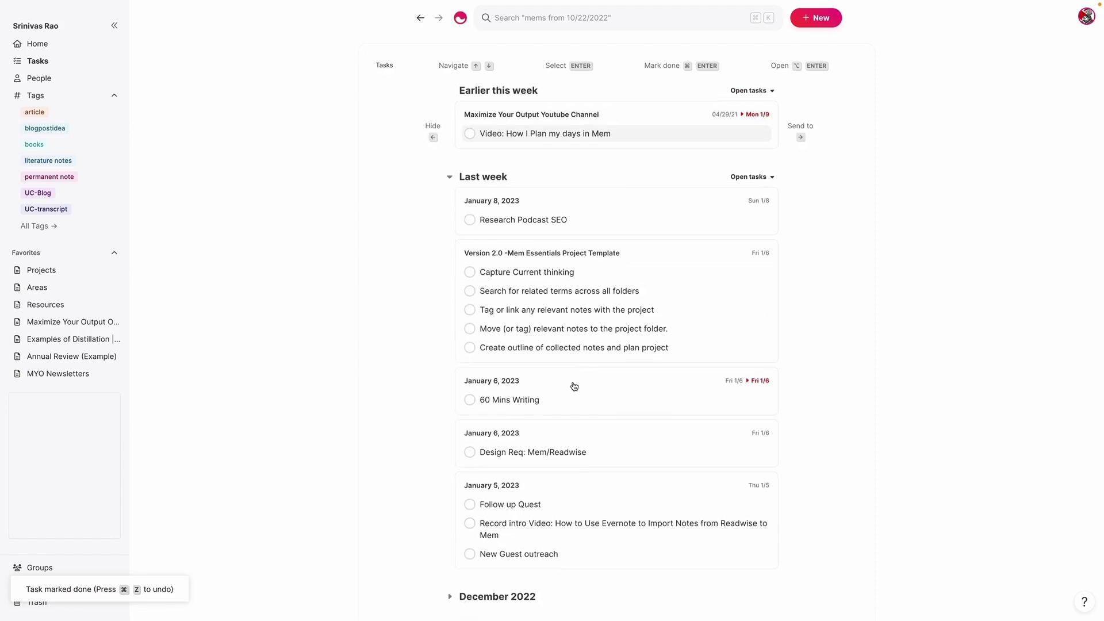
{"action": "scroll", "coordinate": [574, 386], "scroll_direction": "down", "scroll_amount": 2}
{"action": "scroll", "coordinate": [589, 330], "scroll_direction": "up", "scroll_amount": 12}
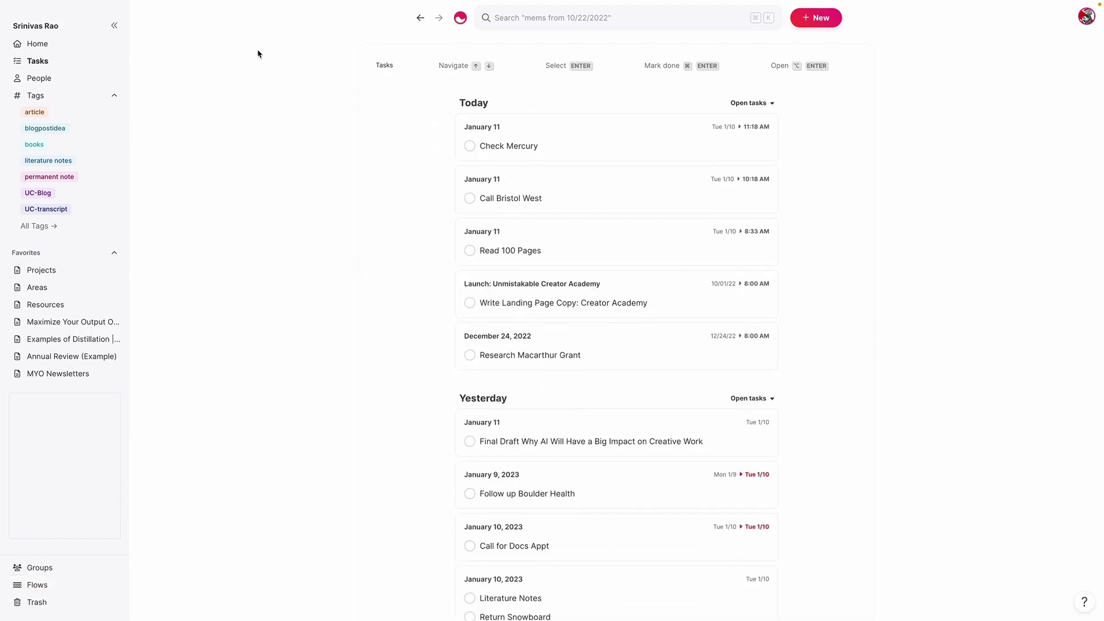
Return to the Home inbox and open the January 11 daily task mem.
{"action": "left_click", "coordinate": [37, 44]}
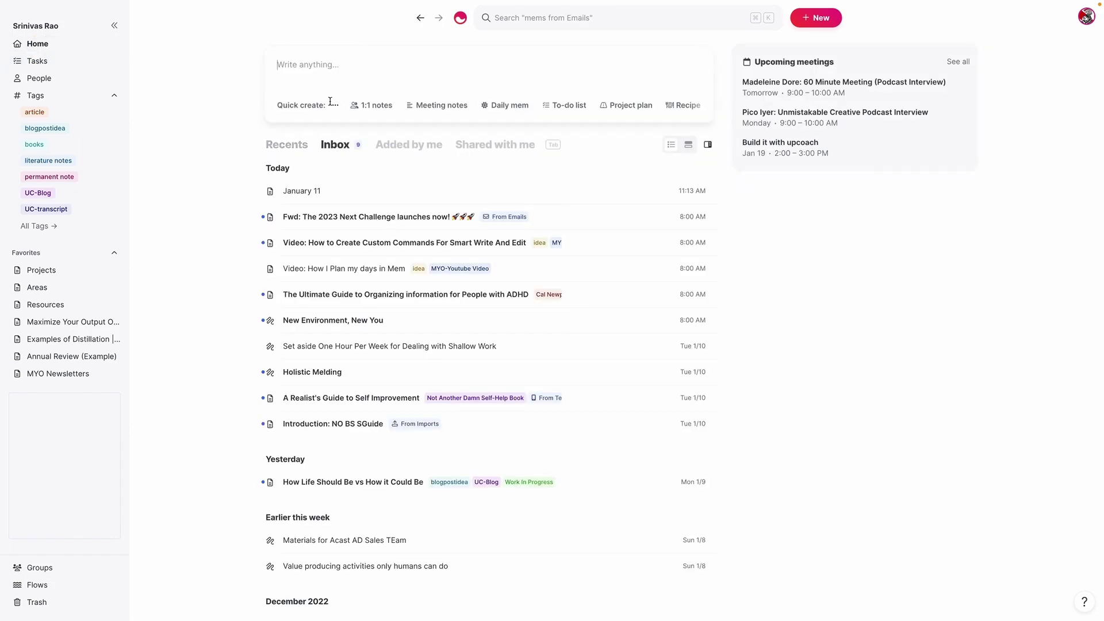
{"action": "left_click", "coordinate": [295, 196]}
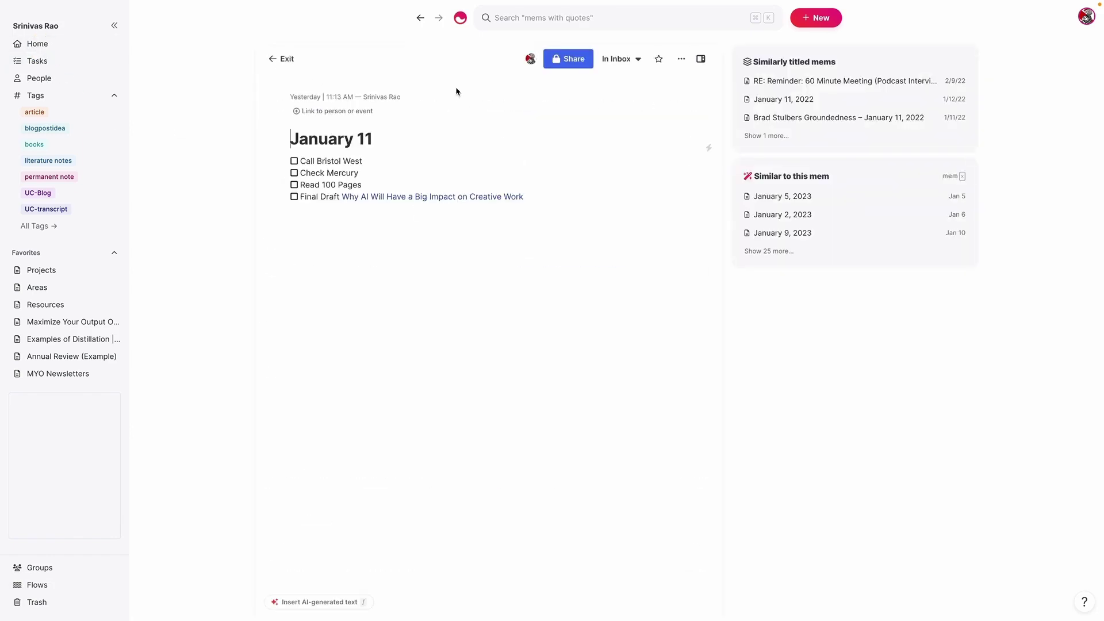
{"action": "left_click", "coordinate": [484, 336]}
Open the Projects mem from Favorites and scroll through its project list.
{"action": "left_click", "coordinate": [58, 270]}
{"action": "scroll", "coordinate": [454, 232], "scroll_direction": "down", "scroll_amount": 1}
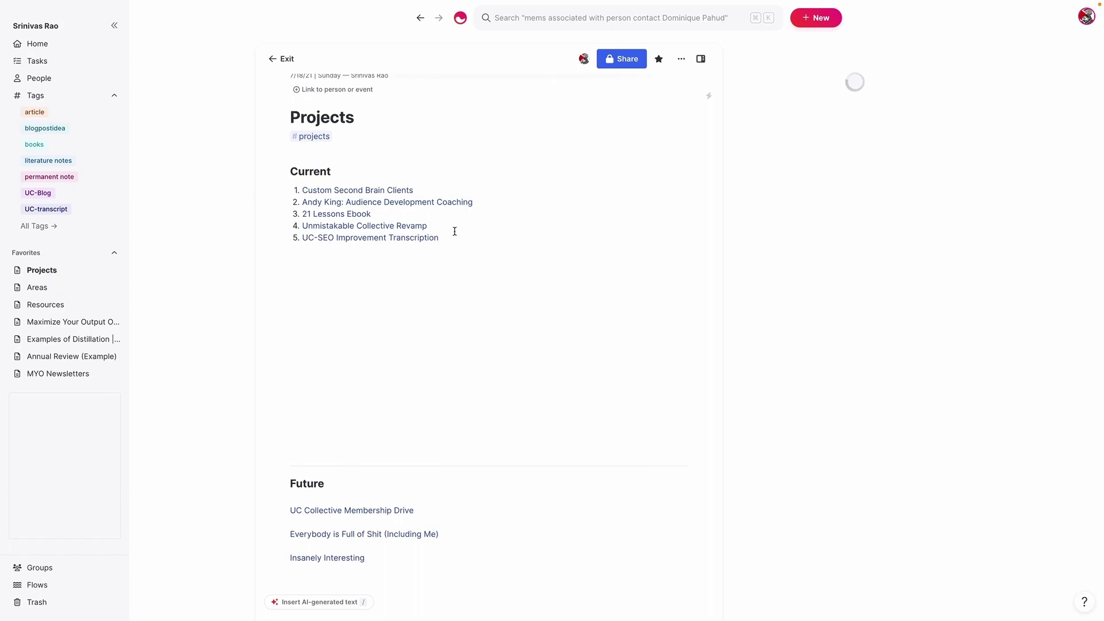
{"action": "scroll", "coordinate": [460, 222], "scroll_direction": "down", "scroll_amount": 1}
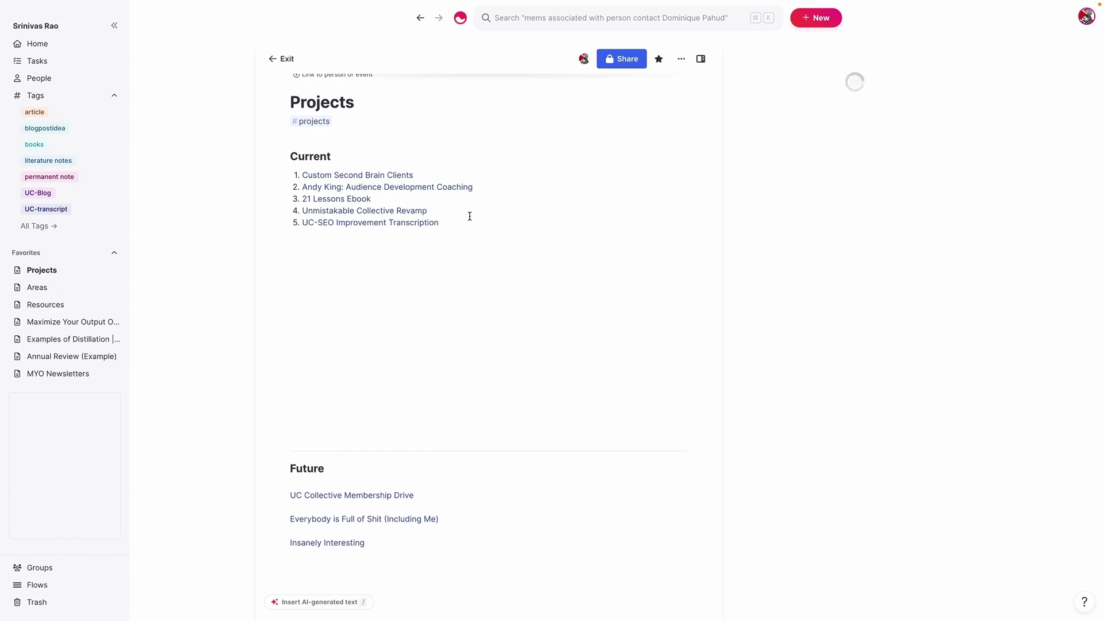
Preview the linked Unmistakable Collective Revamp note in the side panel, then close it.
{"action": "left_click", "coordinate": [416, 209]}
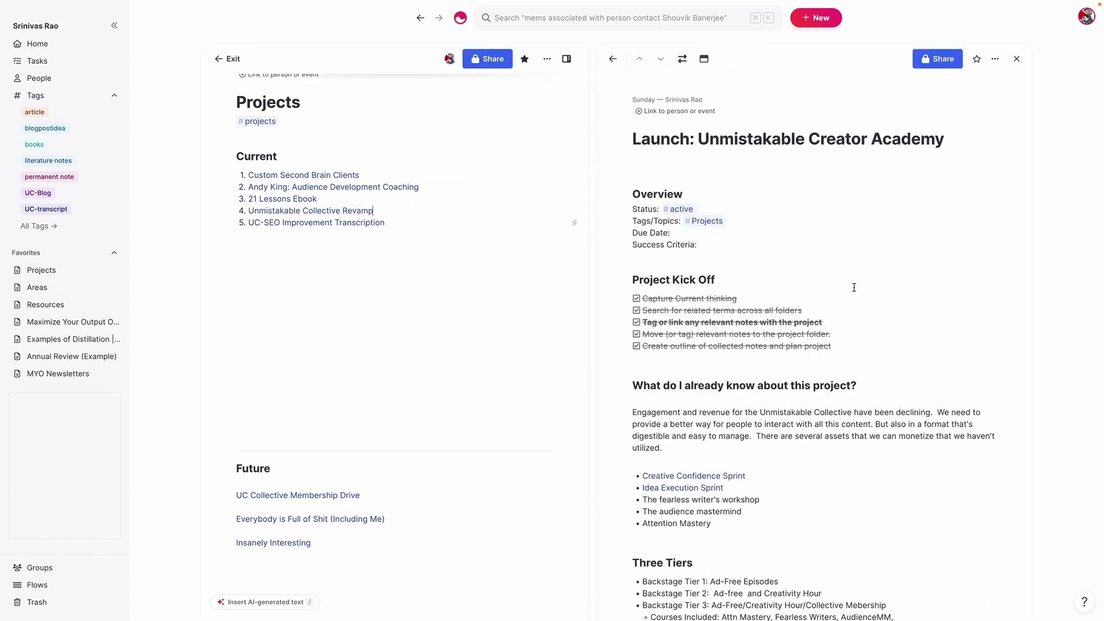
{"action": "scroll", "coordinate": [839, 314], "scroll_direction": "down", "scroll_amount": 3}
{"action": "scroll", "coordinate": [839, 313], "scroll_direction": "down", "scroll_amount": 5}
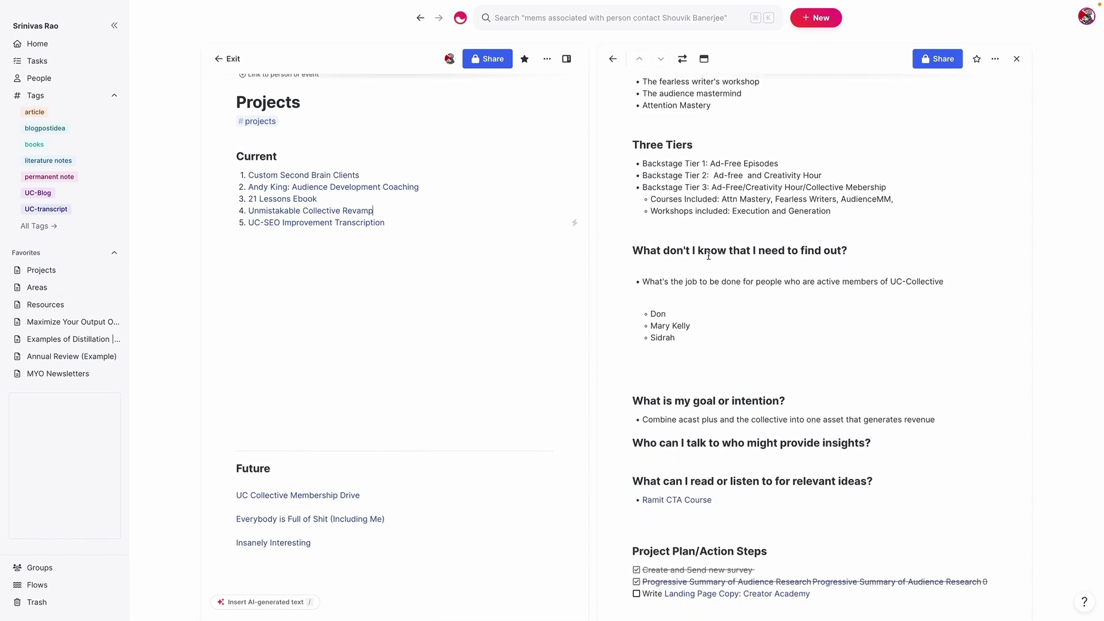
{"action": "scroll", "coordinate": [700, 282], "scroll_direction": "down", "scroll_amount": 2}
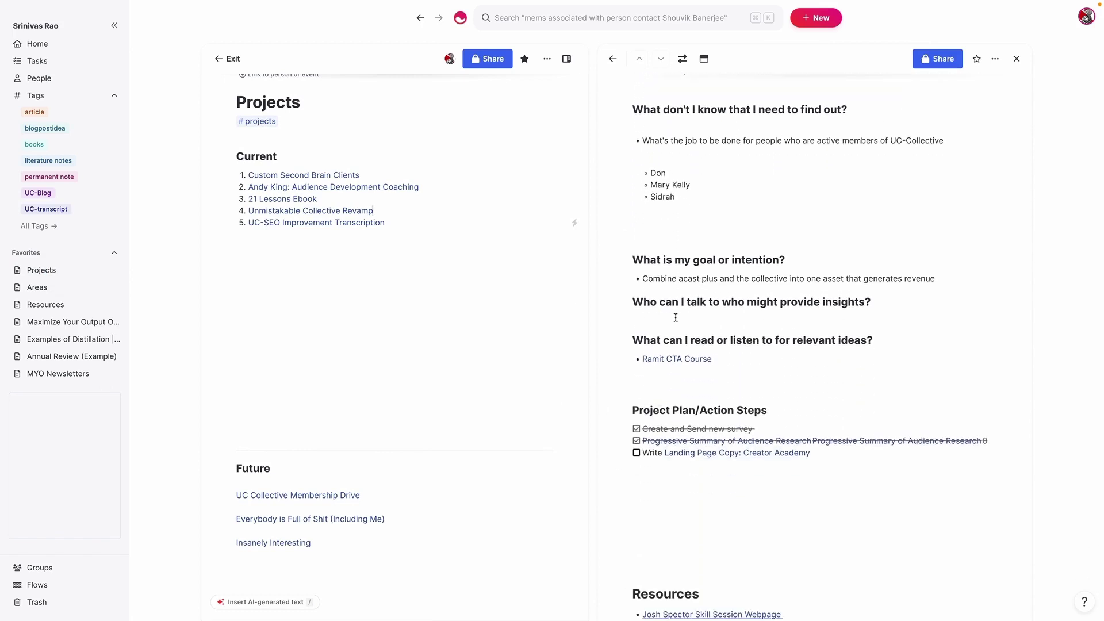
{"action": "scroll", "coordinate": [399, 276], "scroll_direction": "up", "scroll_amount": 1}
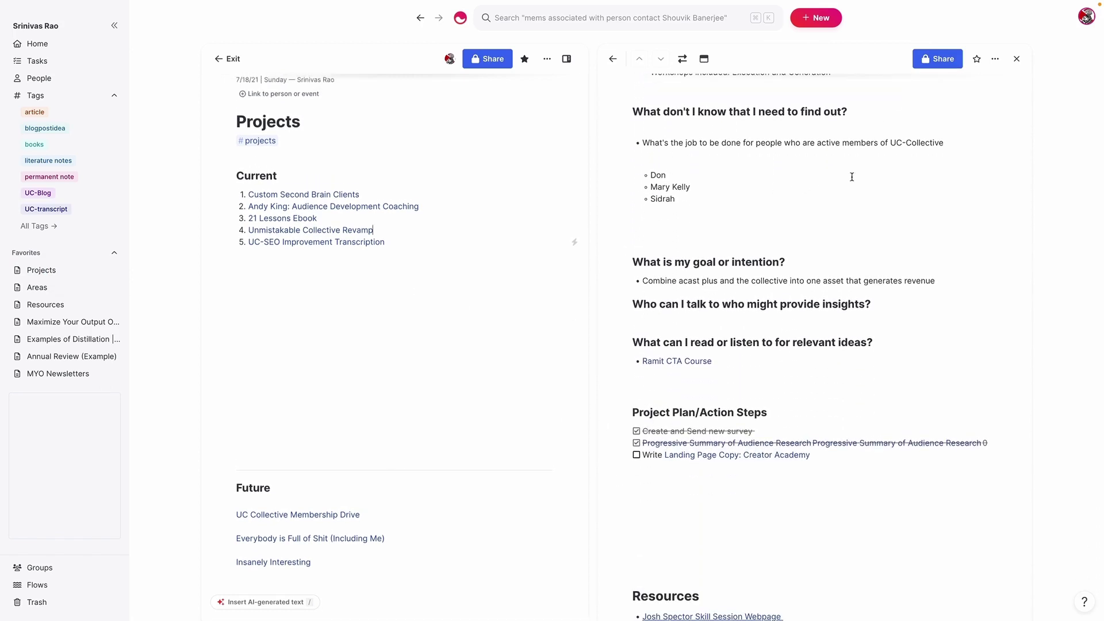
{"action": "left_click", "coordinate": [1016, 59]}
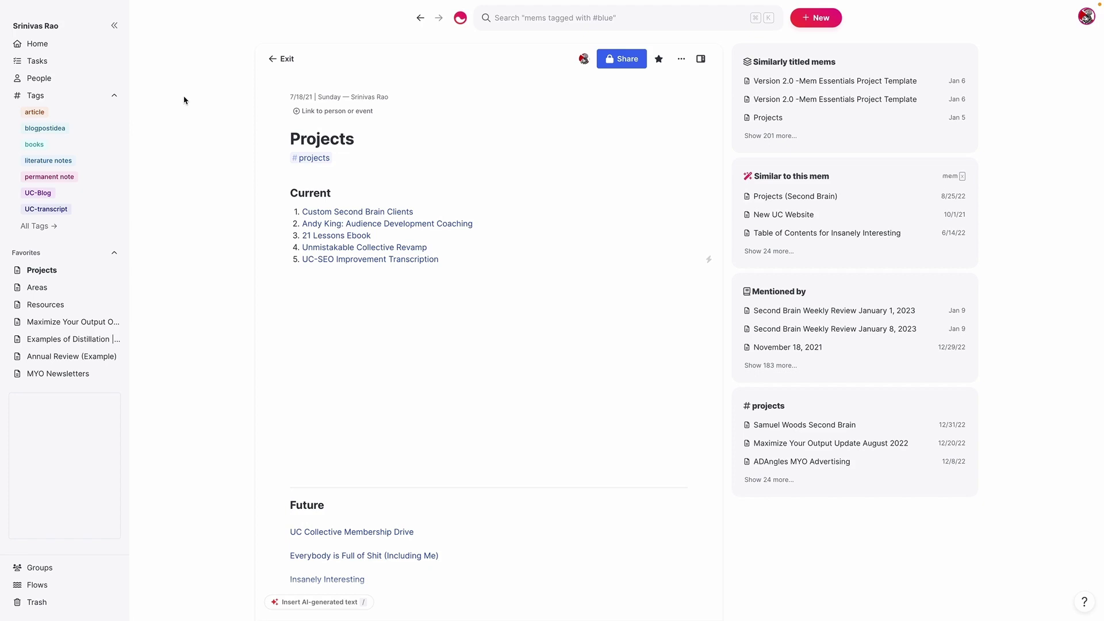
Reschedule the Creator Academy landing page copy task to 1:00 PM today.
{"action": "left_click", "coordinate": [78, 64]}
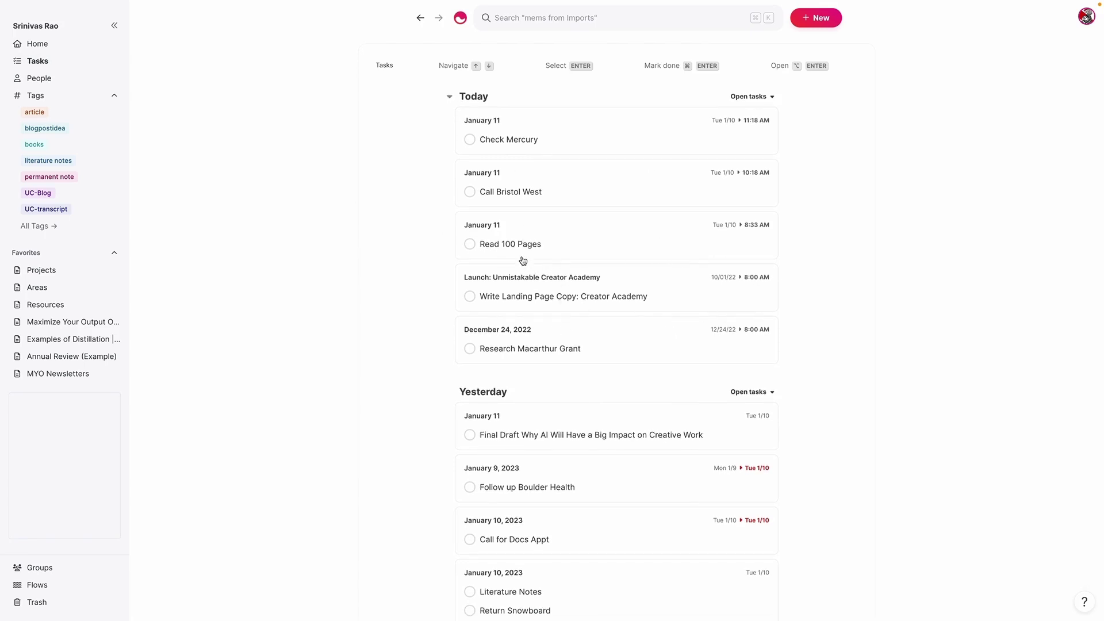
{"action": "scroll", "coordinate": [471, 229], "scroll_direction": "down", "scroll_amount": 1}
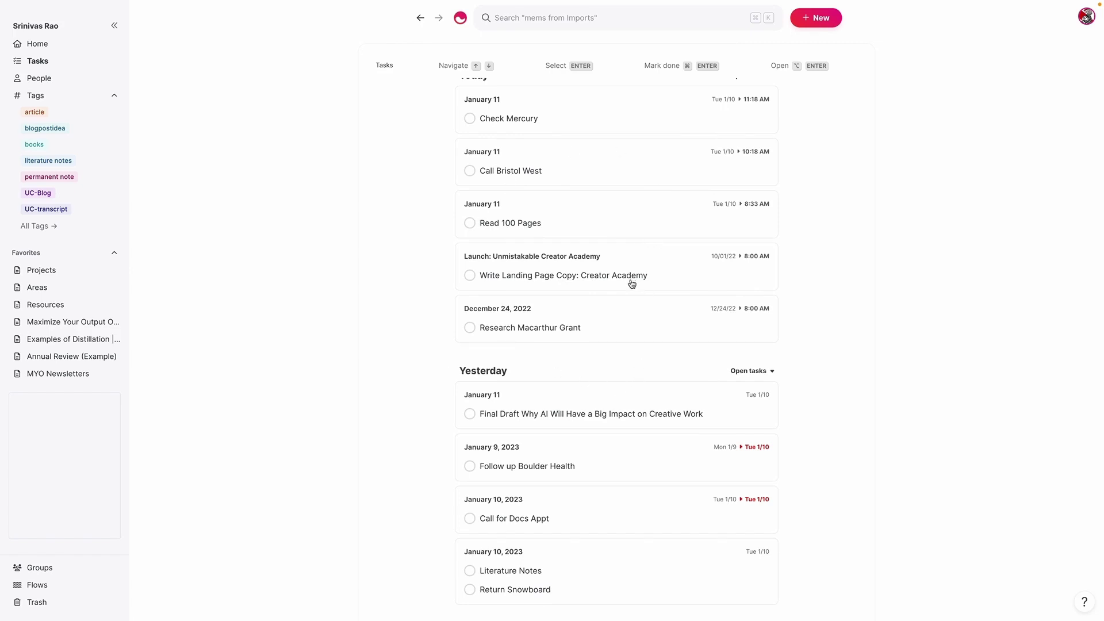
{"action": "left_click", "coordinate": [639, 258]}
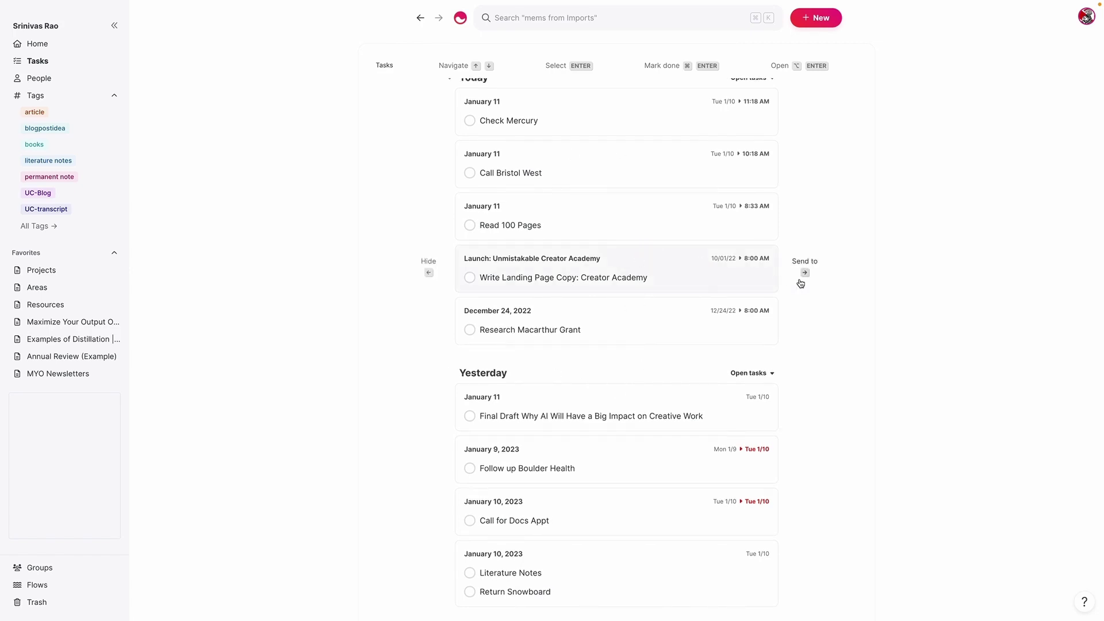
{"action": "scroll", "coordinate": [803, 279], "scroll_direction": "up", "scroll_amount": 2}
{"action": "left_click", "coordinate": [806, 348]}
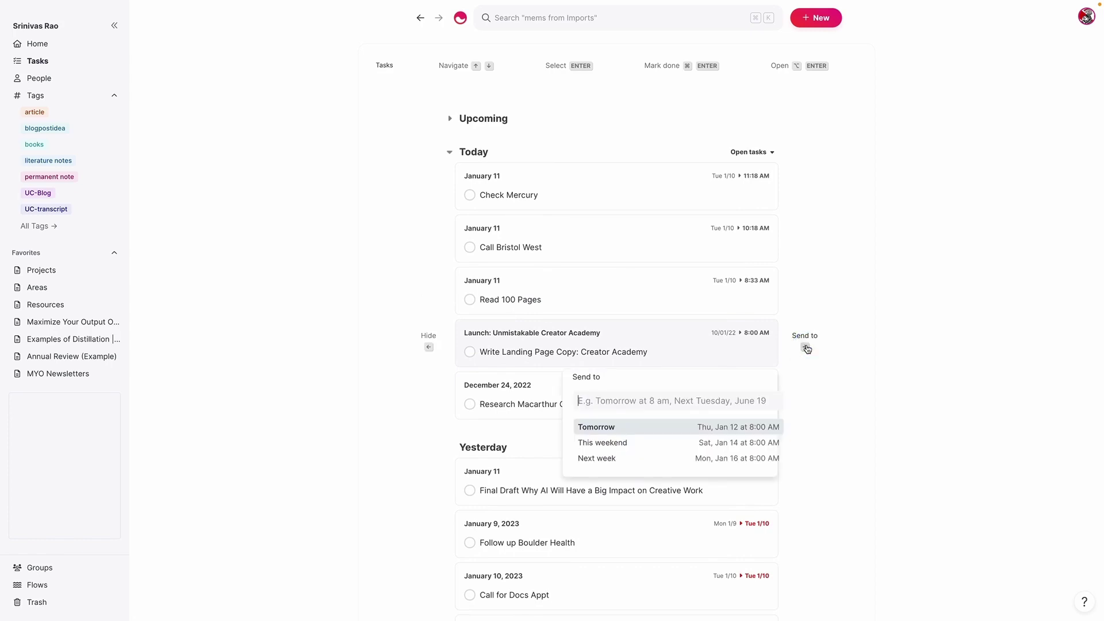
{"action": "type", "text": "1p"}
{"action": "key", "text": "Return"}
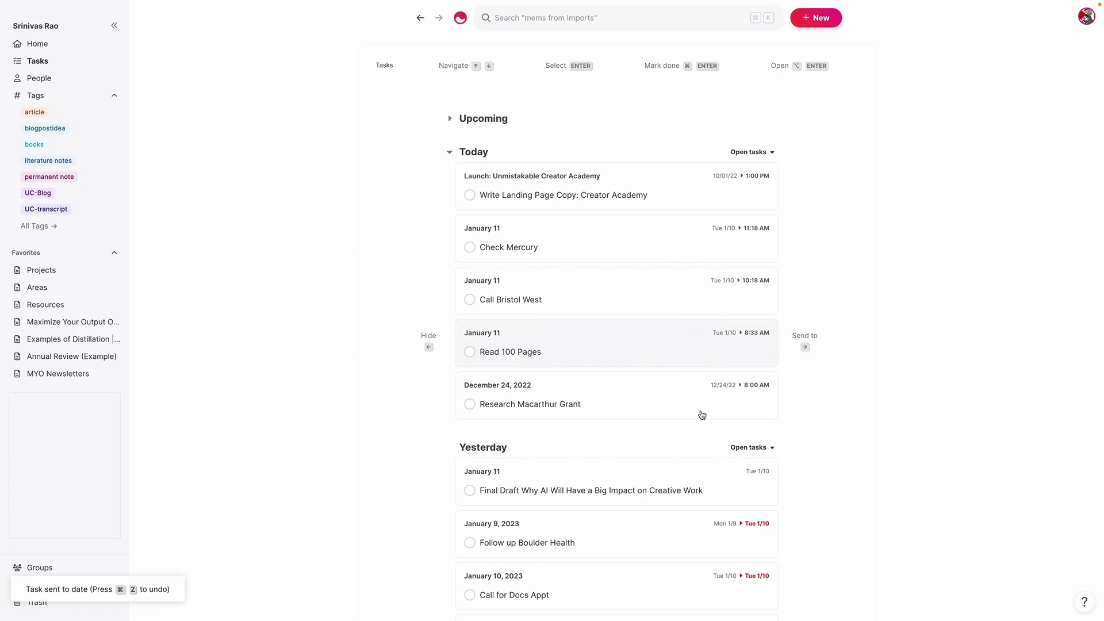
Reschedule the Research Macarthur Grant task to 2:00 PM today.
{"action": "left_click", "coordinate": [800, 408]}
{"action": "type", "text": "2"}
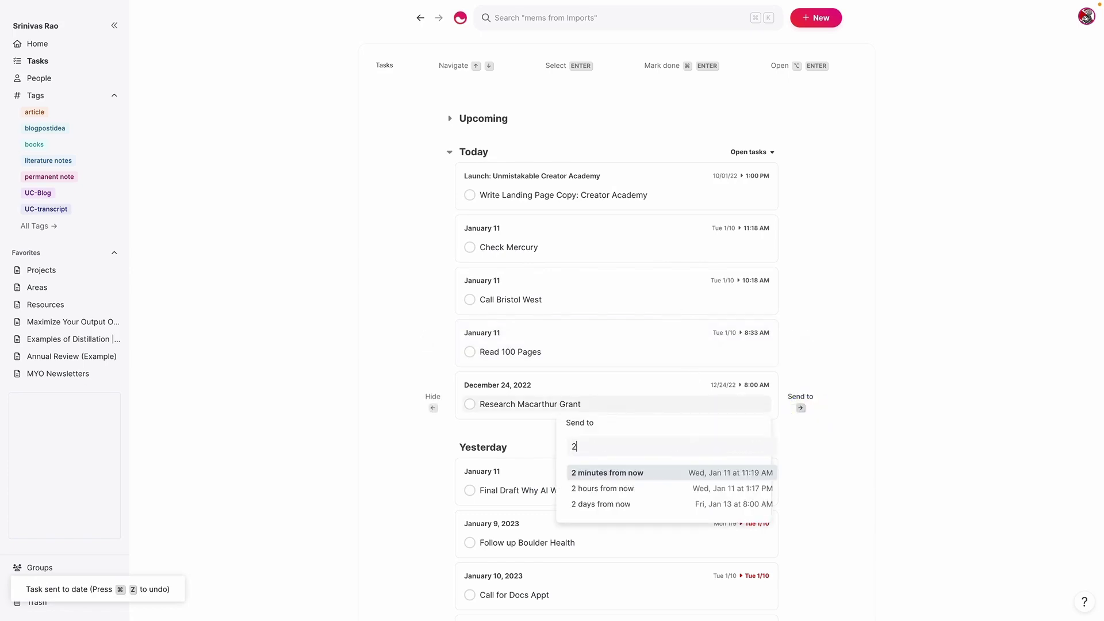
{"action": "type", "text": "pm"}
{"action": "key", "text": "Return"}
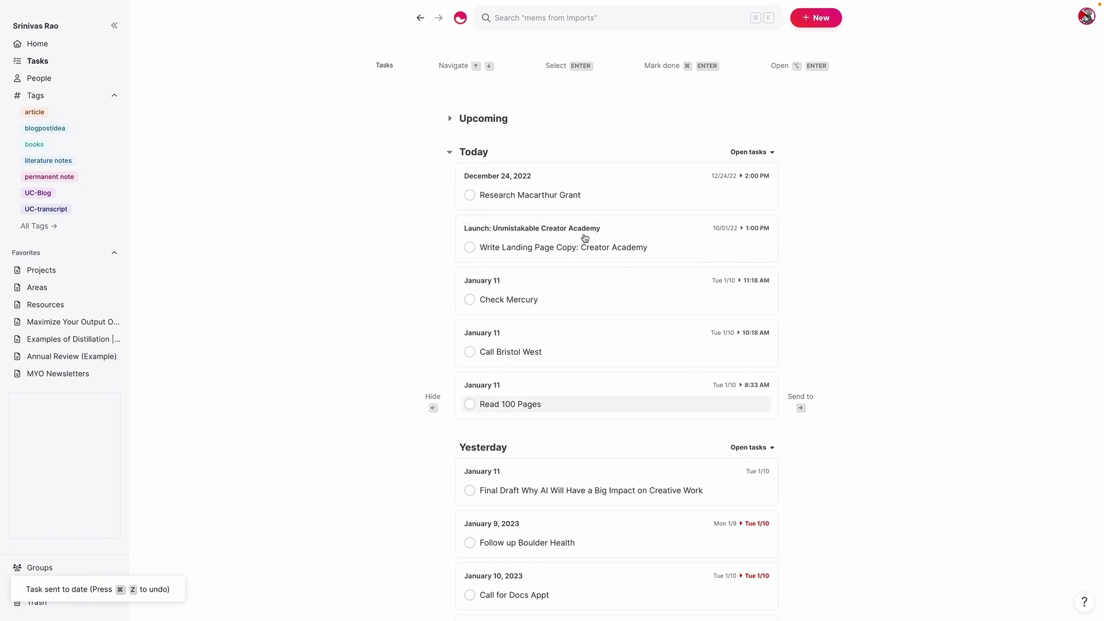
{"action": "scroll", "coordinate": [575, 244], "scroll_direction": "down", "scroll_amount": 1}
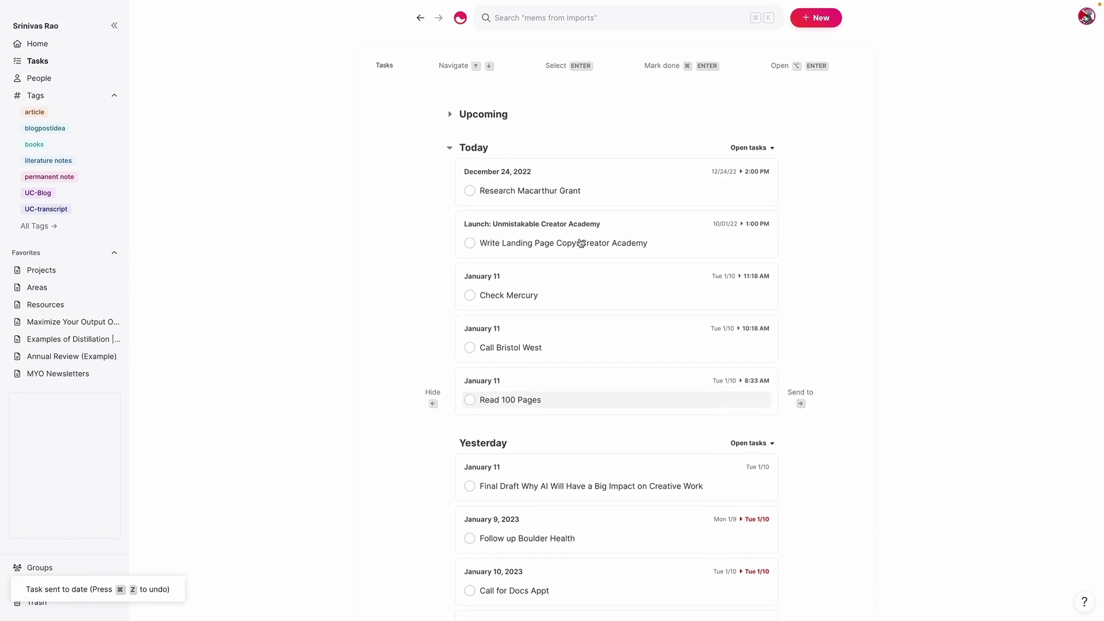
{"action": "scroll", "coordinate": [667, 239], "scroll_direction": "down", "scroll_amount": 3}
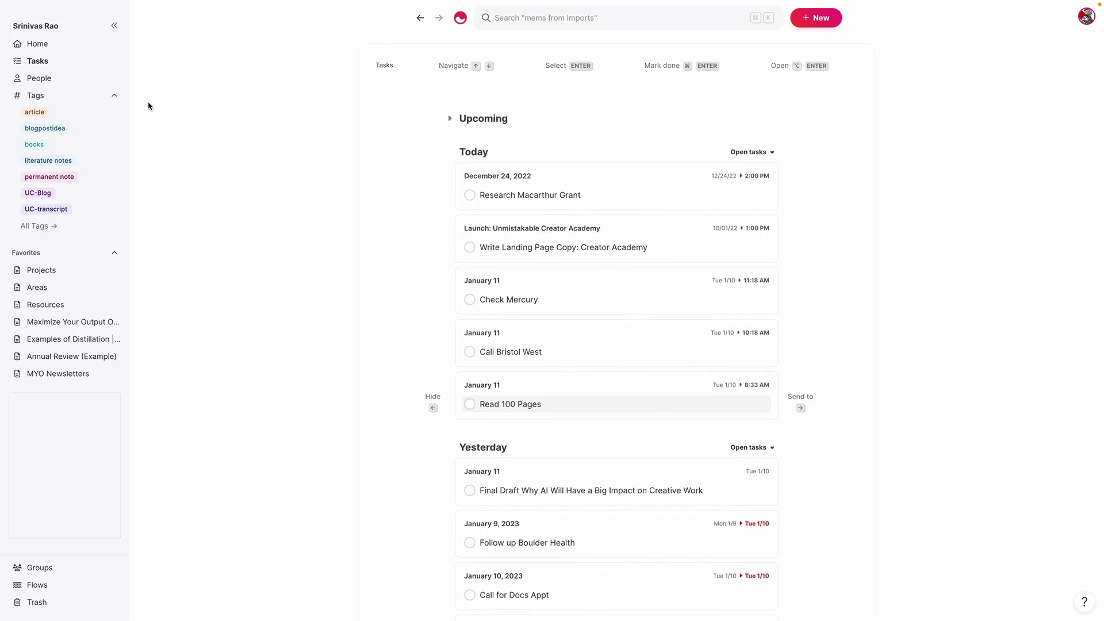
Go Home and browse the Recents list, topped by Projects and Launch: Unmistakable Creator Academy.
{"action": "left_click", "coordinate": [38, 46]}
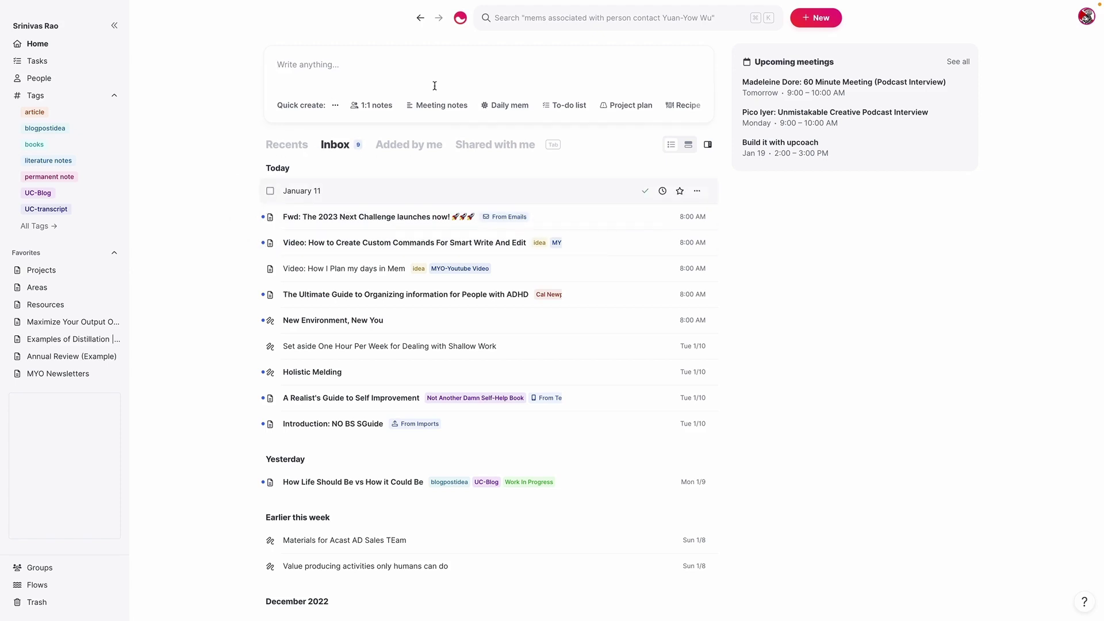
{"action": "left_click", "coordinate": [267, 148]}
{"action": "scroll", "coordinate": [519, 328], "scroll_direction": "down", "scroll_amount": 10}
{"action": "scroll", "coordinate": [523, 354], "scroll_direction": "up", "scroll_amount": 10}
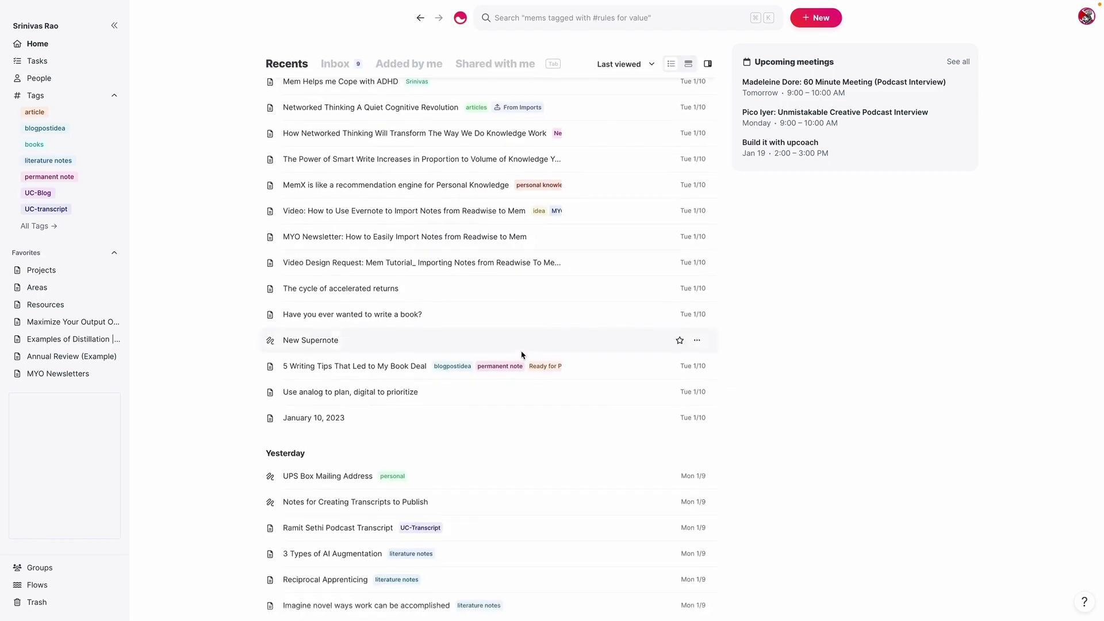
{"action": "scroll", "coordinate": [523, 352], "scroll_direction": "down", "scroll_amount": 8}
{"action": "scroll", "coordinate": [529, 349], "scroll_direction": "up", "scroll_amount": 15}
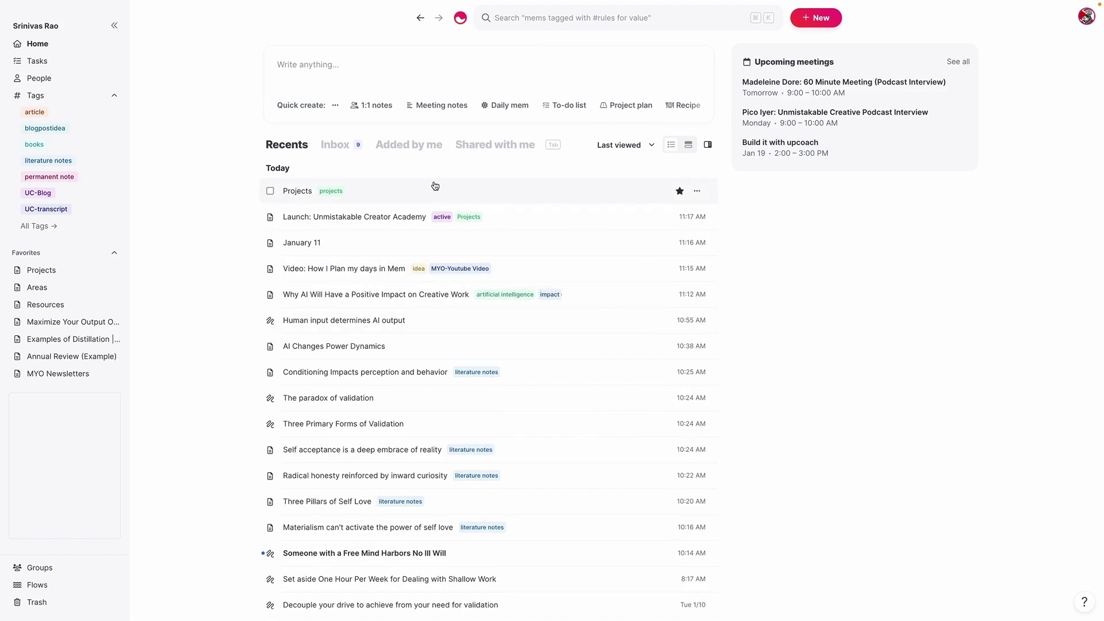
Back on the Inbox list, search all mems for 'creator academy'.
{"action": "left_click", "coordinate": [335, 144]}
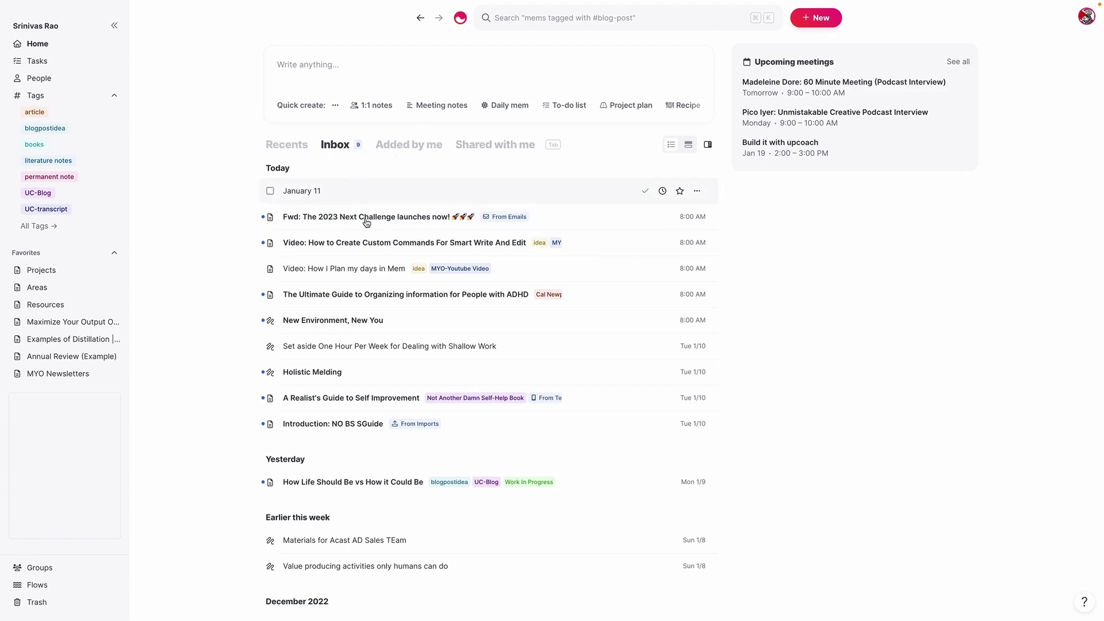
{"action": "scroll", "coordinate": [562, 253], "scroll_direction": "down", "scroll_amount": 1}
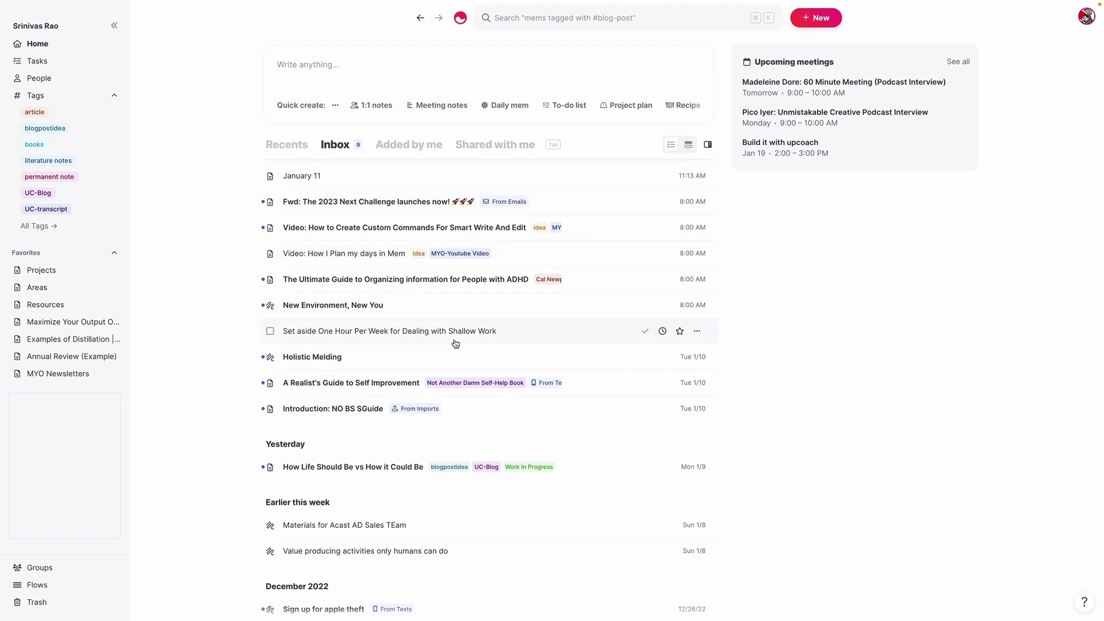
{"action": "scroll", "coordinate": [455, 344], "scroll_direction": "up", "scroll_amount": 1}
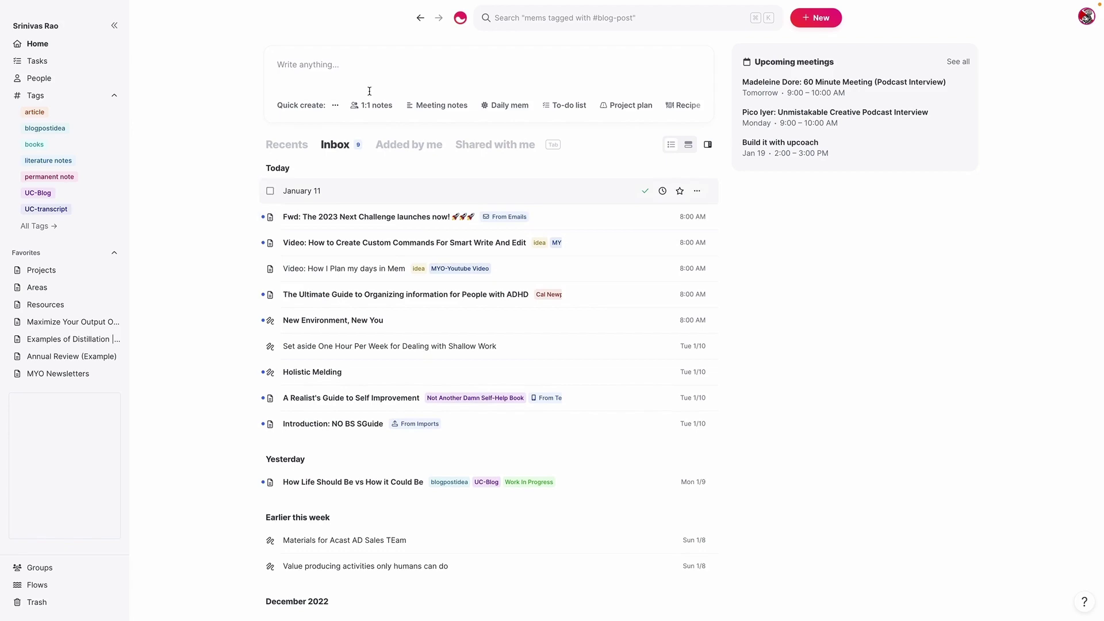
{"action": "left_click", "coordinate": [532, 23]}
{"action": "type", "text": "creato"}
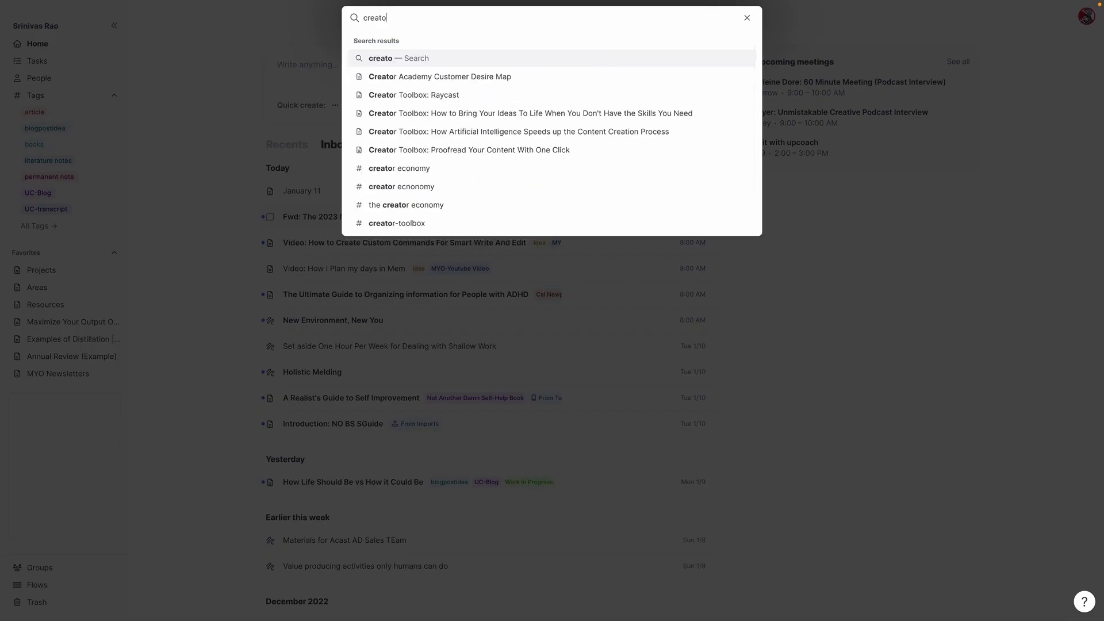
{"action": "type", "text": "r cura"}
{"action": "key", "text": "BackSpace"}
{"action": "key", "text": "BackSpace"}
{"action": "key", "text": "BackSpace"}
{"action": "key", "text": "BackSpace"}
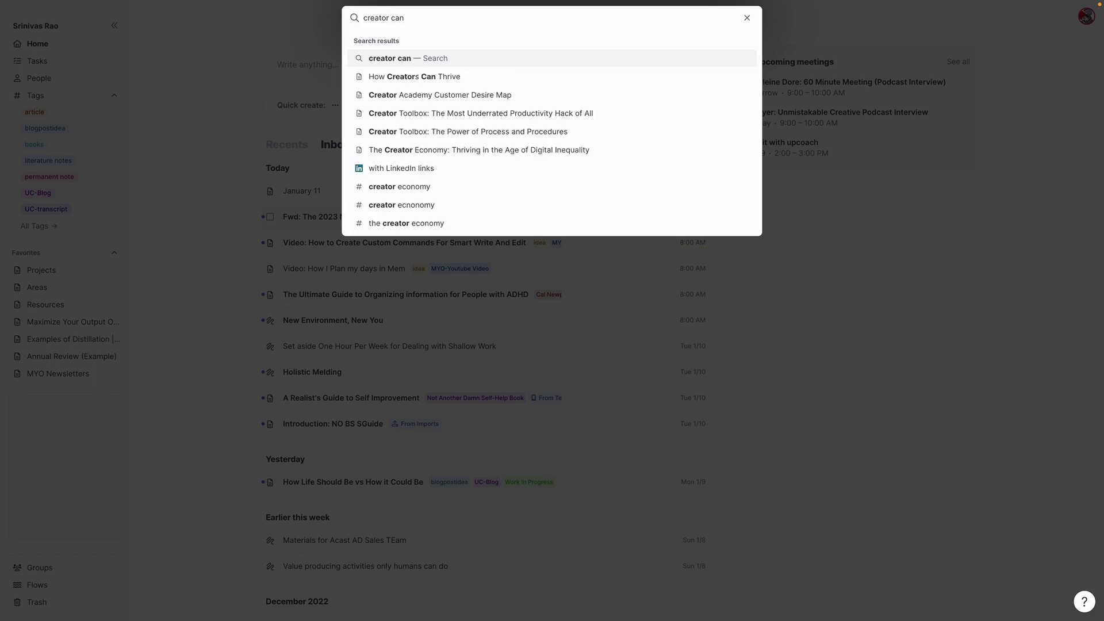
{"action": "type", "text": "aa"}
{"action": "key", "text": "BackSpace"}
{"action": "type", "text": "ca"}
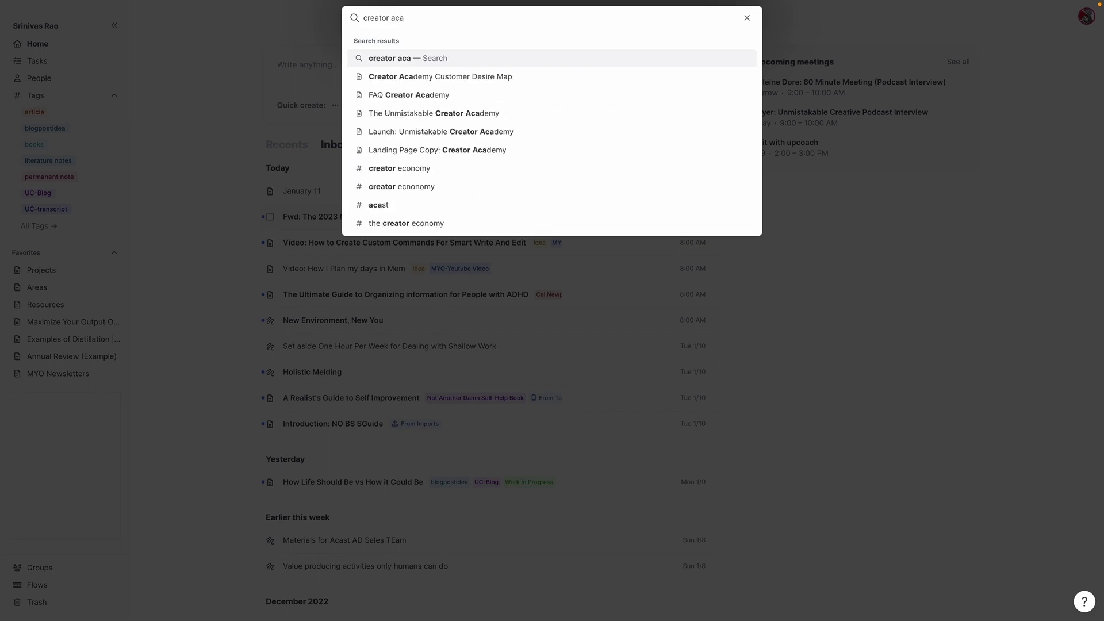
{"action": "type", "text": "dem"}
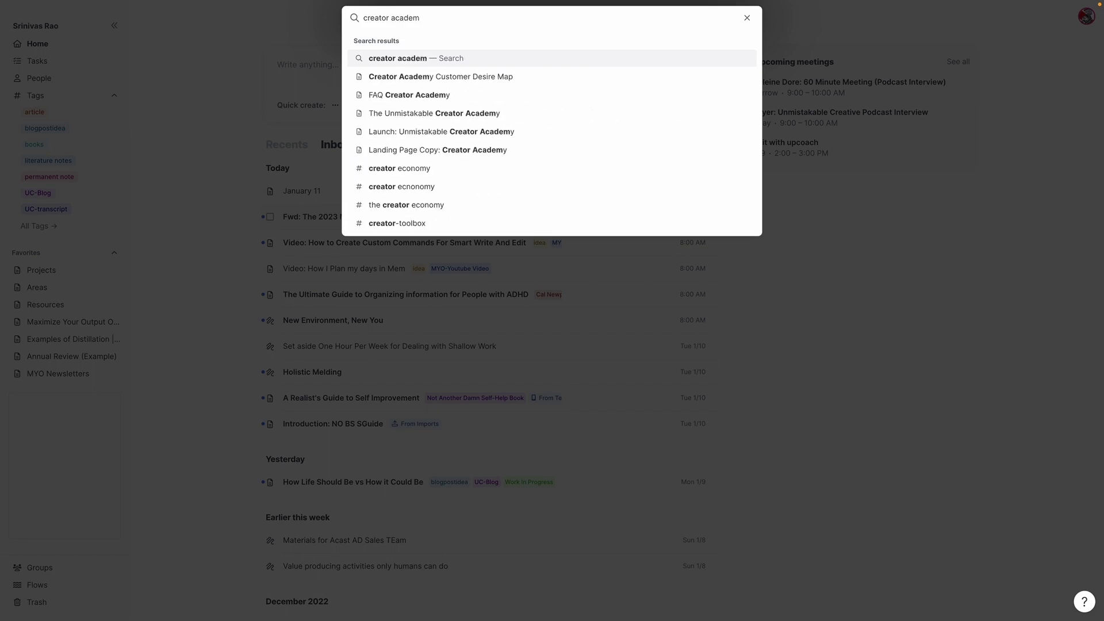
Open Landing Page Copy: Creator Academy, add it to the Inbox via More, and exit.
{"action": "left_click", "coordinate": [508, 149]}
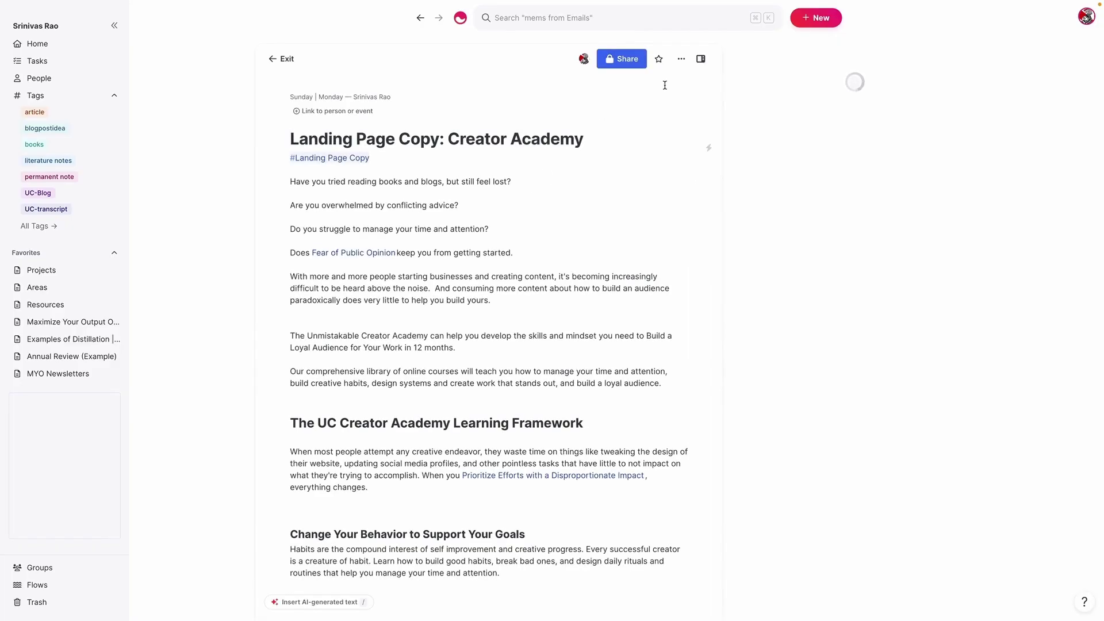
{"action": "left_click", "coordinate": [683, 60]}
{"action": "left_click", "coordinate": [587, 81]}
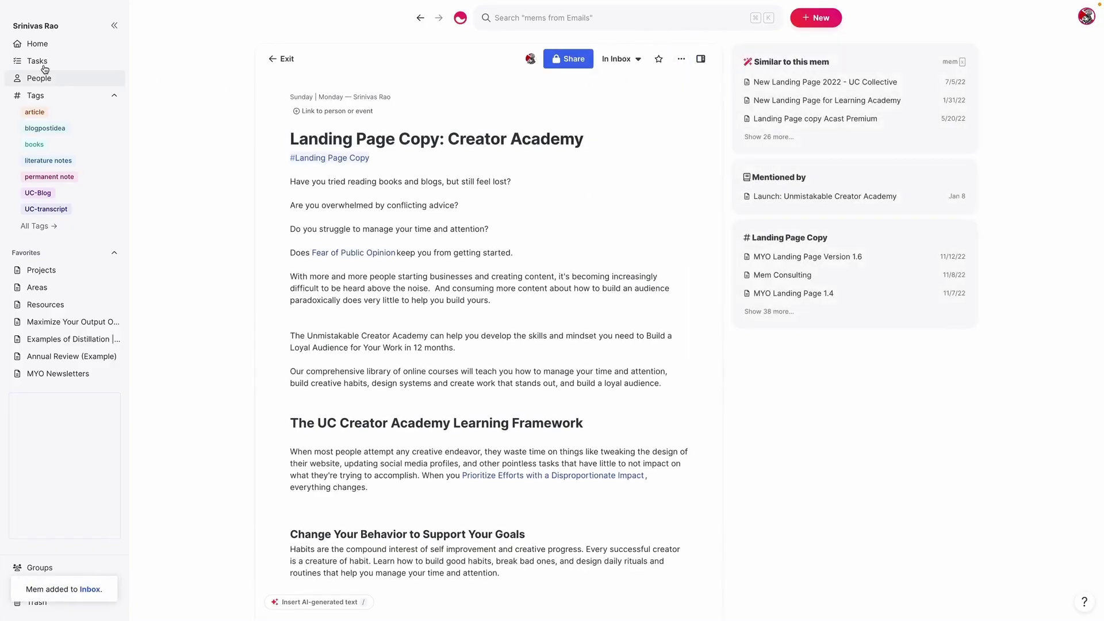
{"action": "left_click", "coordinate": [61, 46]}
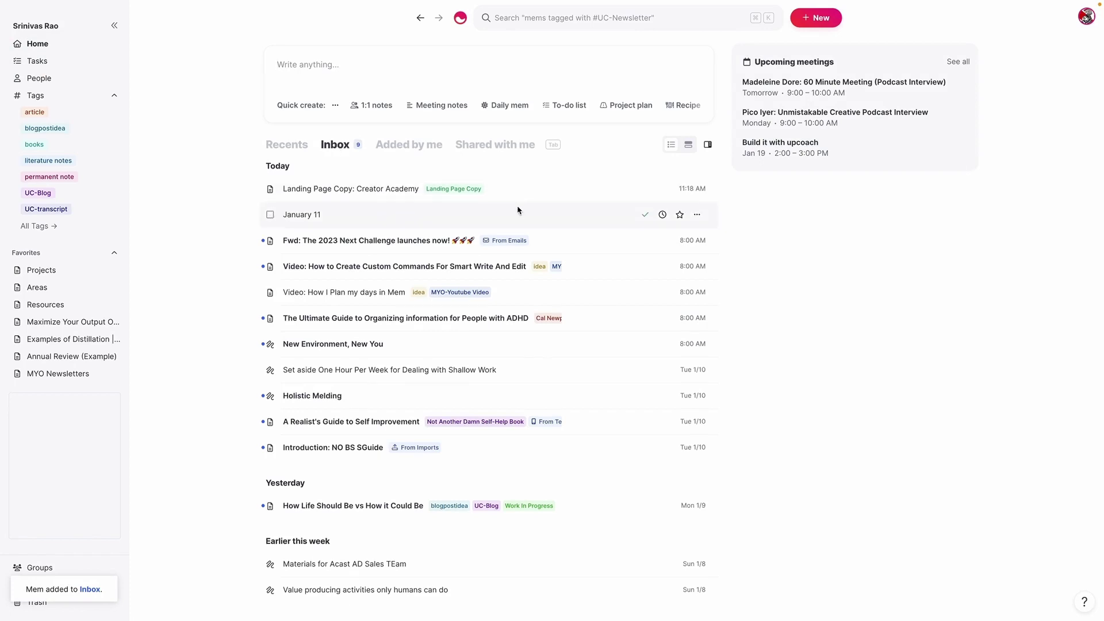
Scroll through today's Home Inbox, now topped by Landing Page Copy: Creator Academy.
{"action": "scroll", "coordinate": [552, 292], "scroll_direction": "down", "scroll_amount": 2}
{"action": "scroll", "coordinate": [518, 322], "scroll_direction": "up", "scroll_amount": 2}
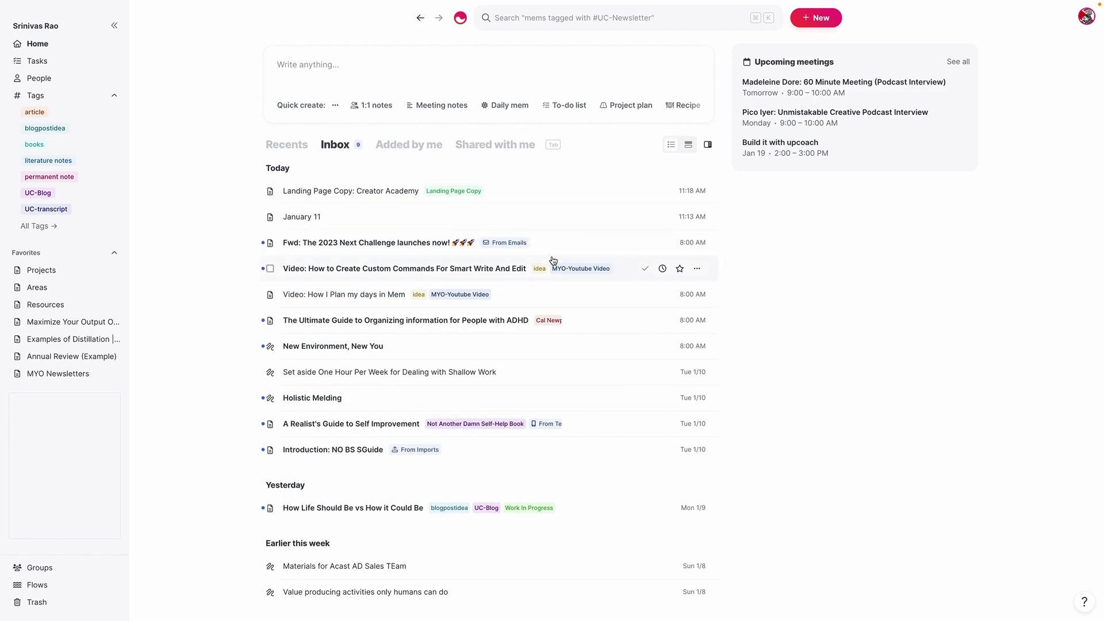
{"action": "scroll", "coordinate": [553, 260], "scroll_direction": "down", "scroll_amount": 1}
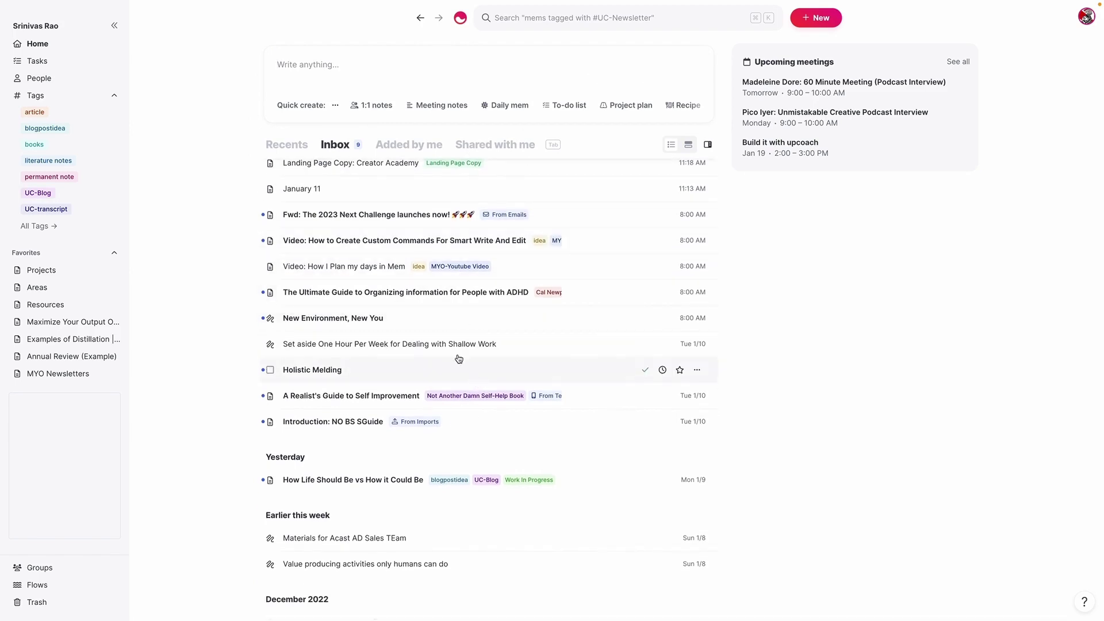
{"action": "scroll", "coordinate": [446, 374], "scroll_direction": "up", "scroll_amount": 1}
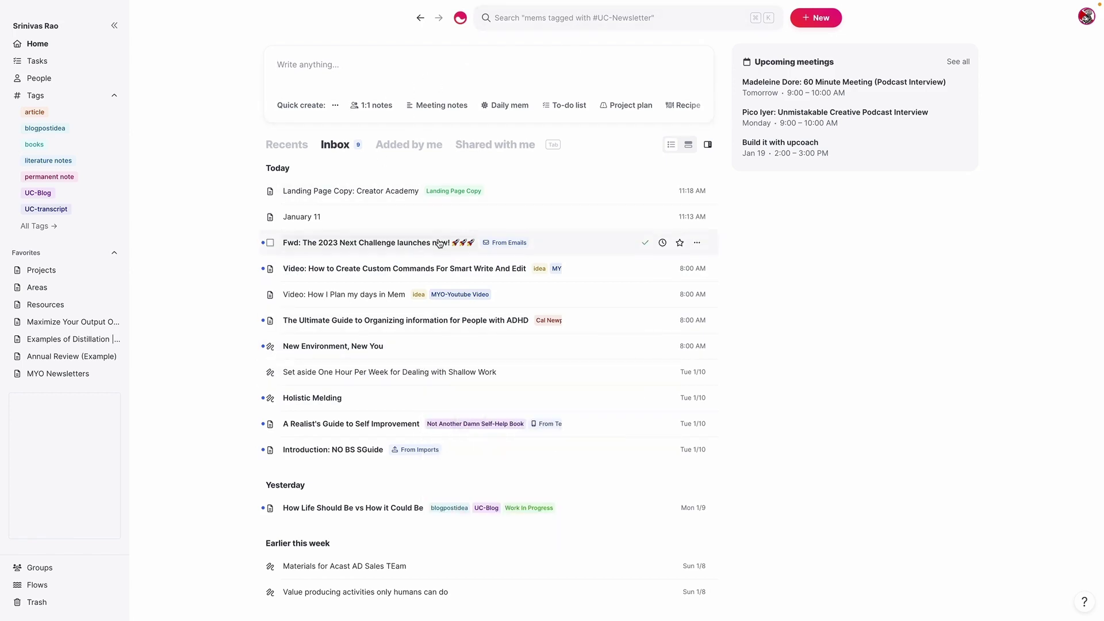
Open the How I Plan my days note, then jump via search to AI Changes Power Dynamics.
{"action": "left_click", "coordinate": [385, 290]}
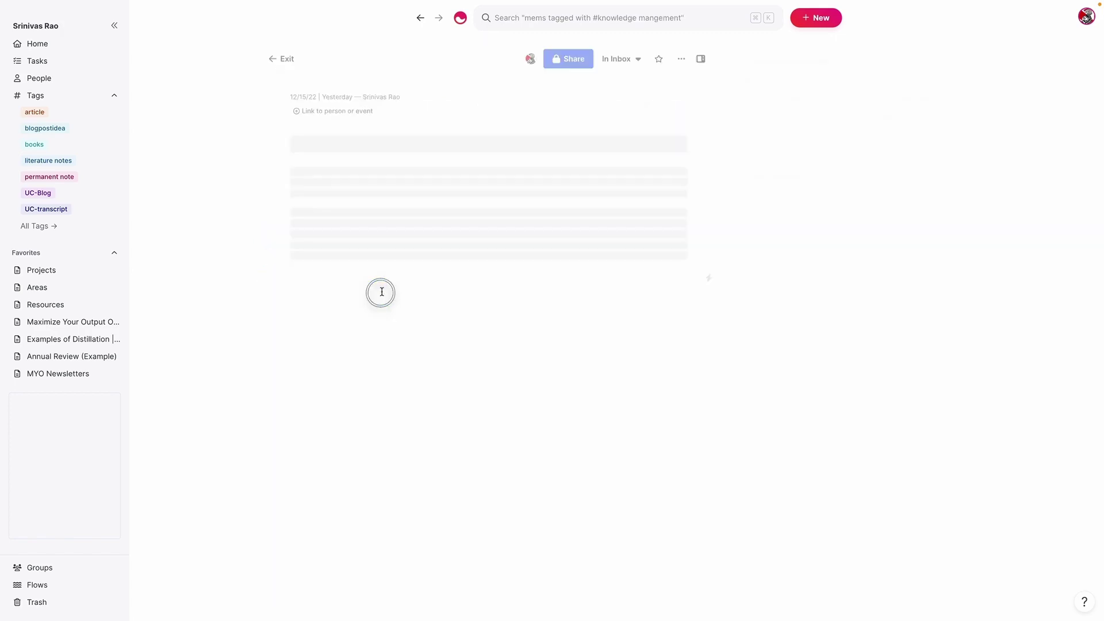
{"action": "scroll", "coordinate": [575, 299], "scroll_direction": "down", "scroll_amount": 1}
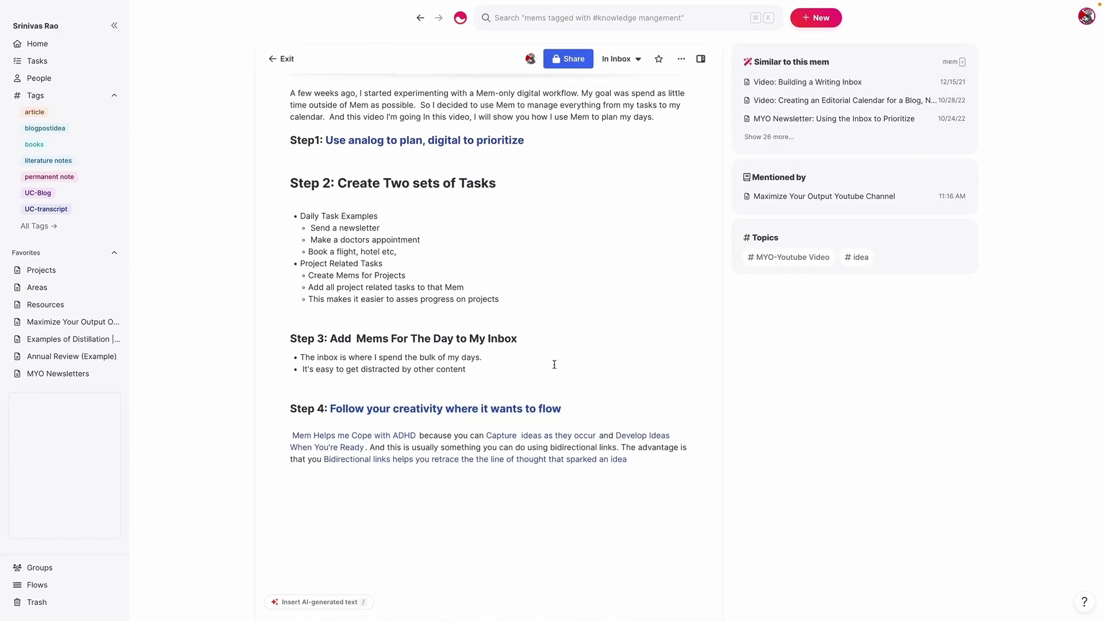
{"action": "scroll", "coordinate": [584, 269], "scroll_direction": "up", "scroll_amount": 1}
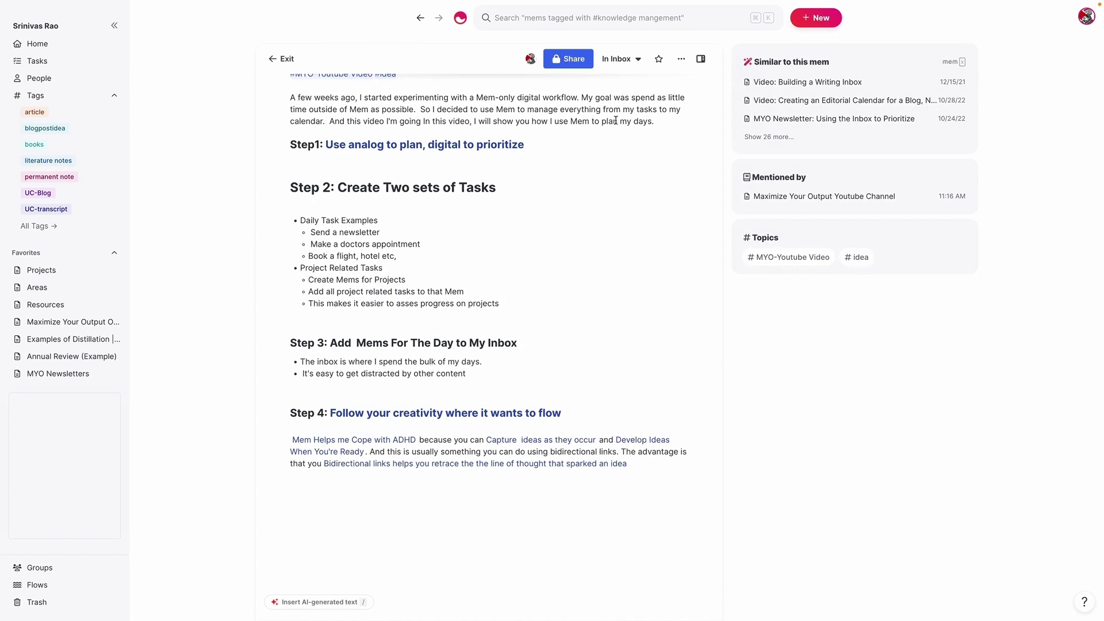
{"action": "scroll", "coordinate": [543, 289], "scroll_direction": "up", "scroll_amount": 2}
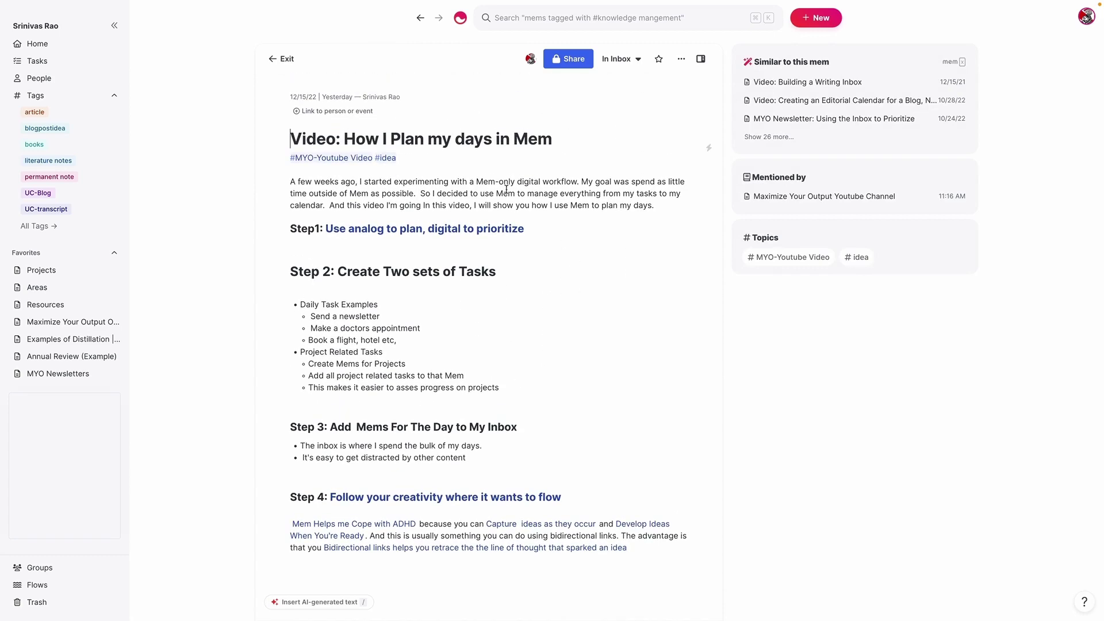
{"action": "left_click", "coordinate": [520, 19]}
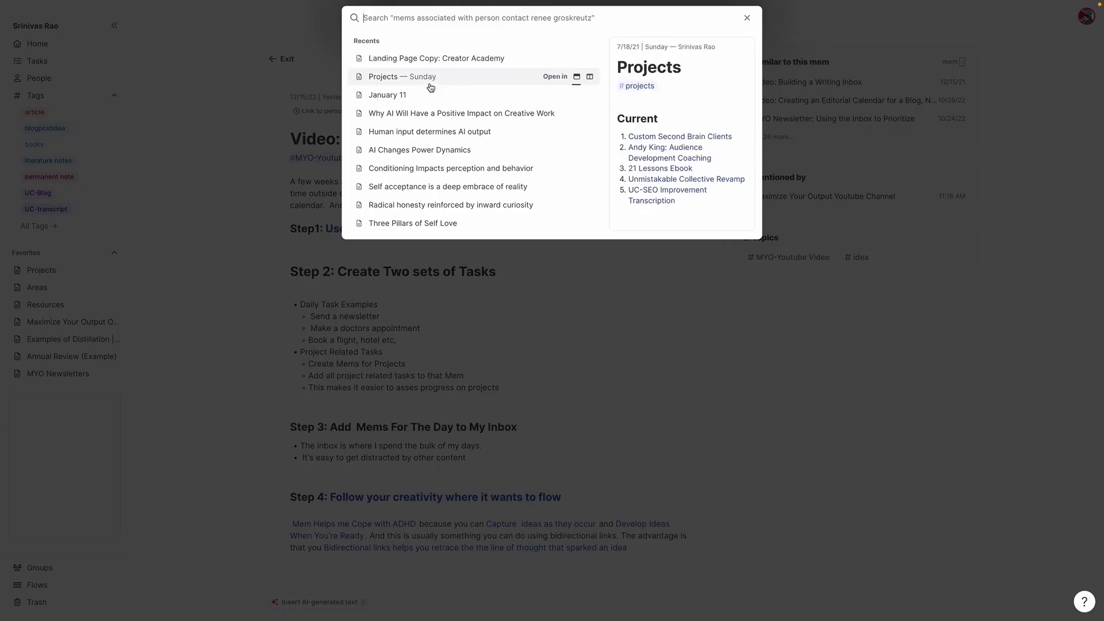
{"action": "left_click", "coordinate": [434, 150]}
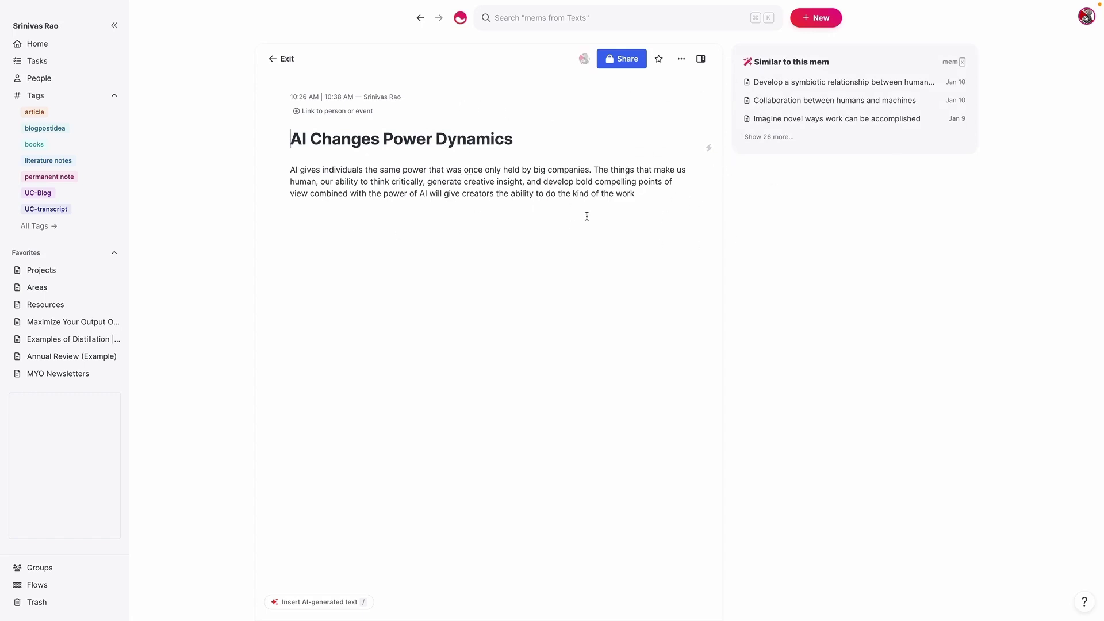
Open 'Learning to create bots that work for you' from Similar, swap sides, and open Bot-based Empowerment.
{"action": "left_click", "coordinate": [767, 137]}
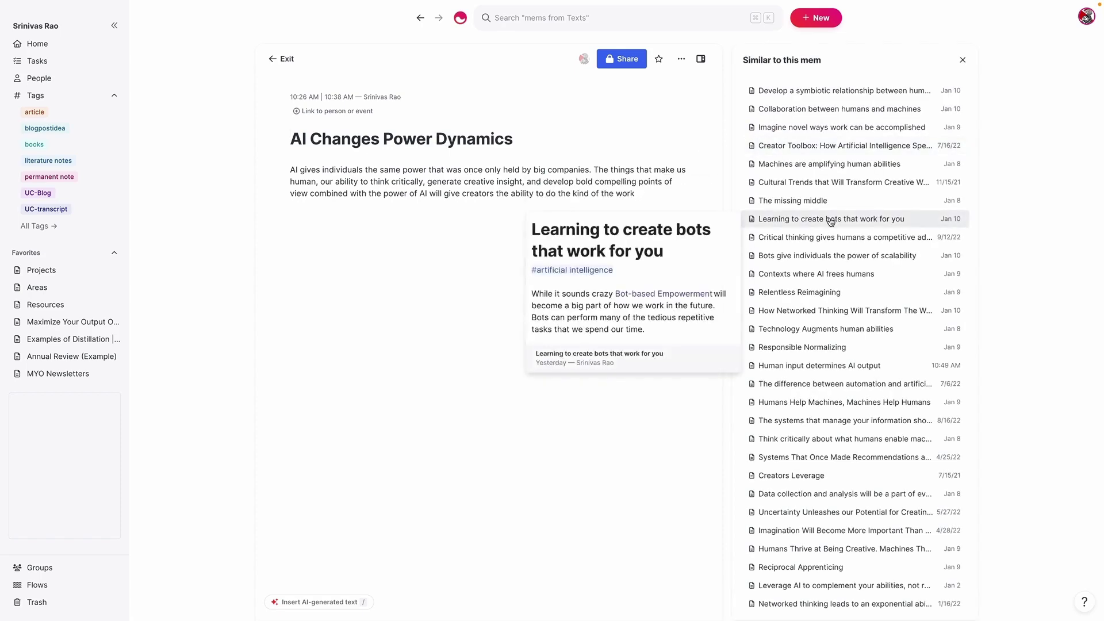
{"action": "left_click", "coordinate": [794, 218]}
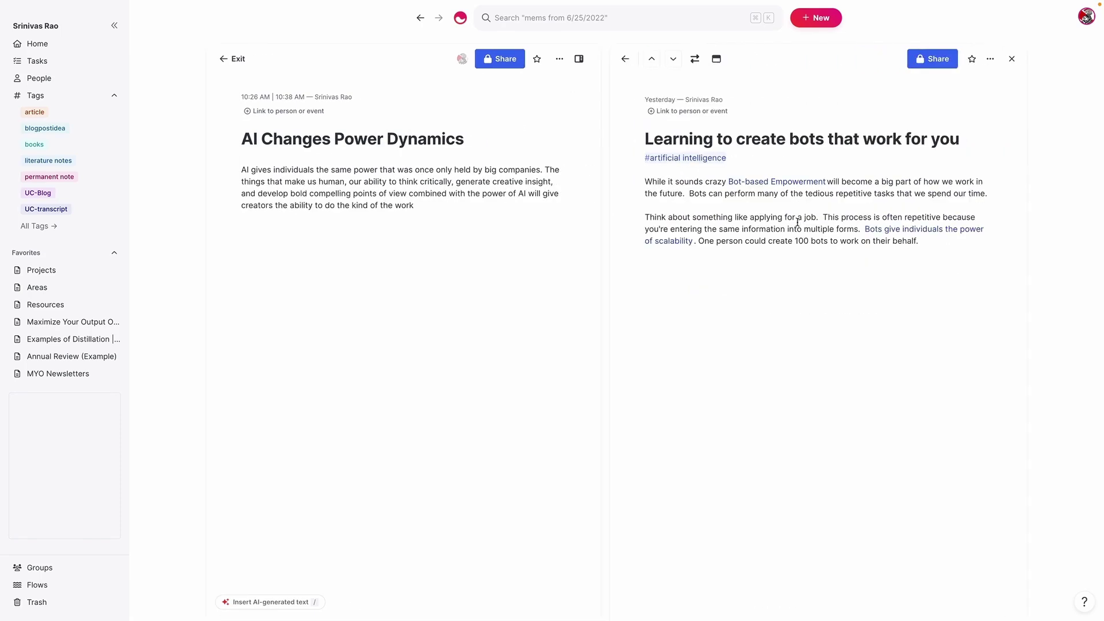
{"action": "left_click", "coordinate": [682, 59]}
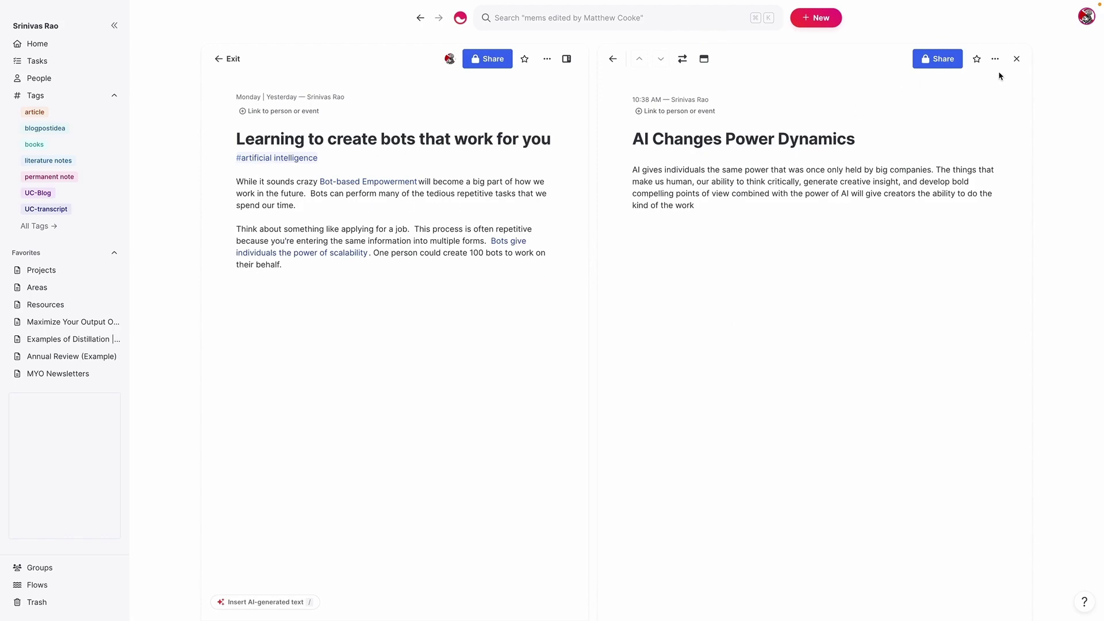
{"action": "left_click", "coordinate": [1017, 59]}
{"action": "left_click", "coordinate": [436, 179]}
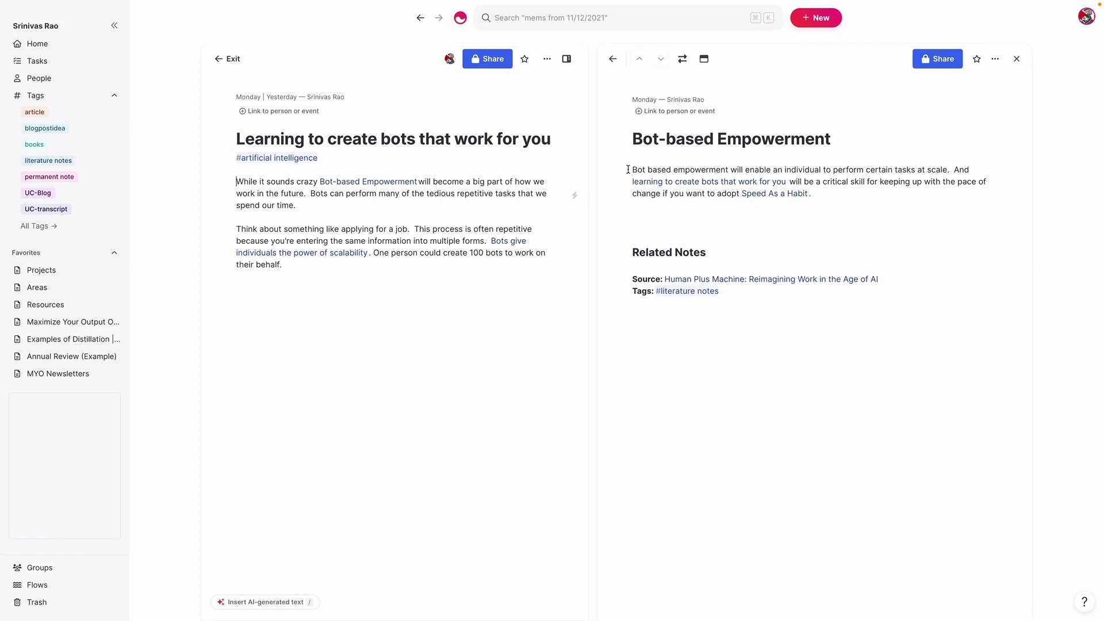
{"action": "left_click", "coordinate": [680, 221]}
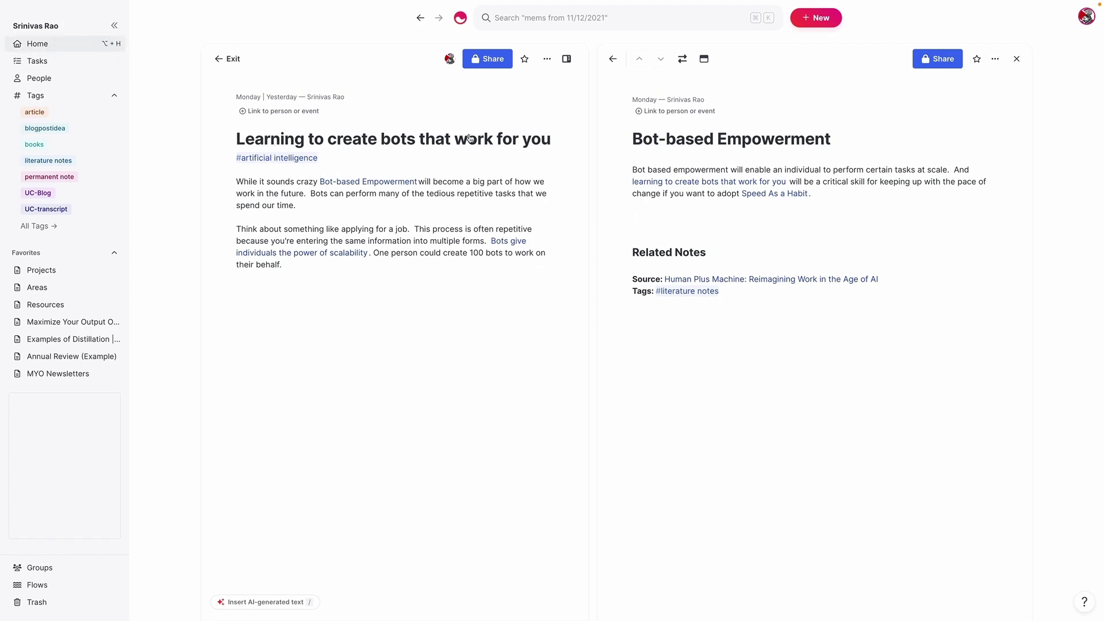
Revisit the 'Video: How I Plan my days in Mem' note from Home, then show the Tasks list.
{"action": "left_click", "coordinate": [69, 44]}
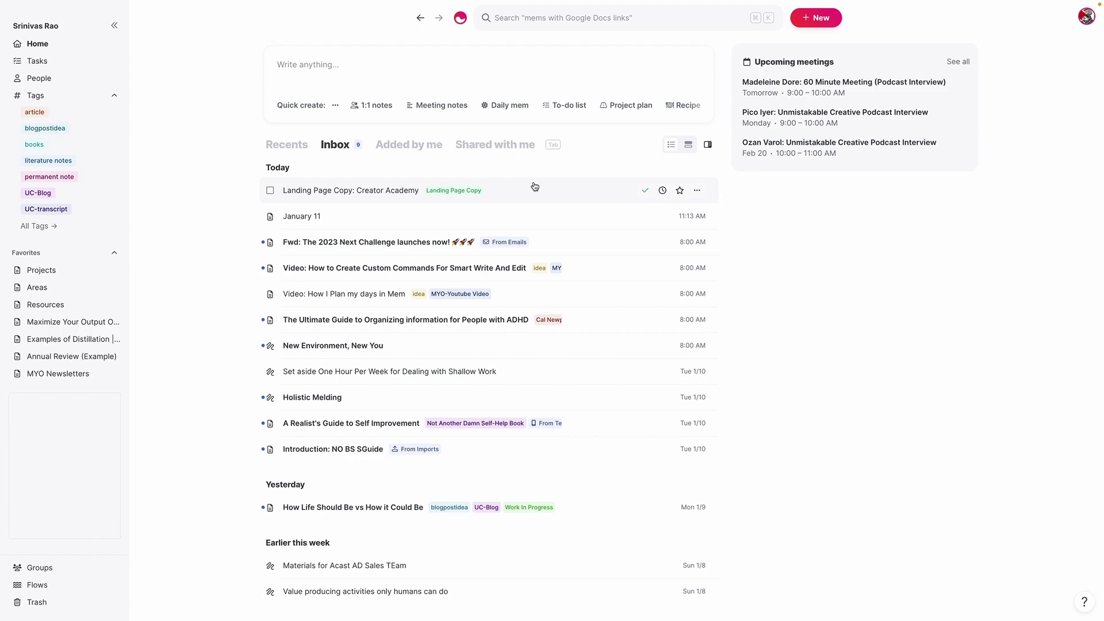
{"action": "left_click", "coordinate": [673, 52]}
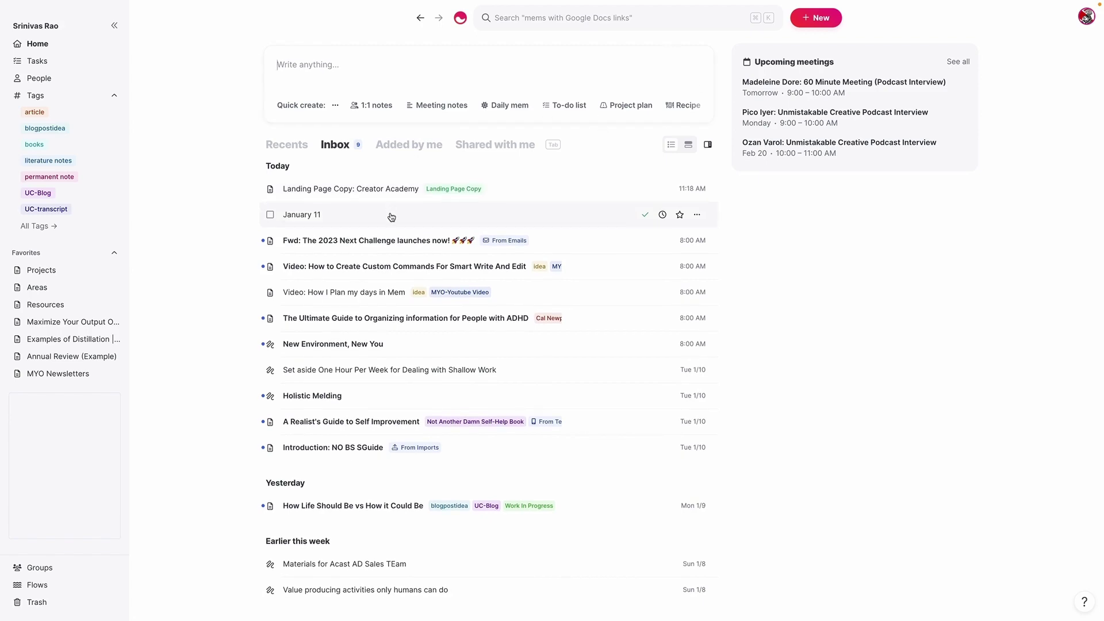
{"action": "left_click", "coordinate": [381, 291]}
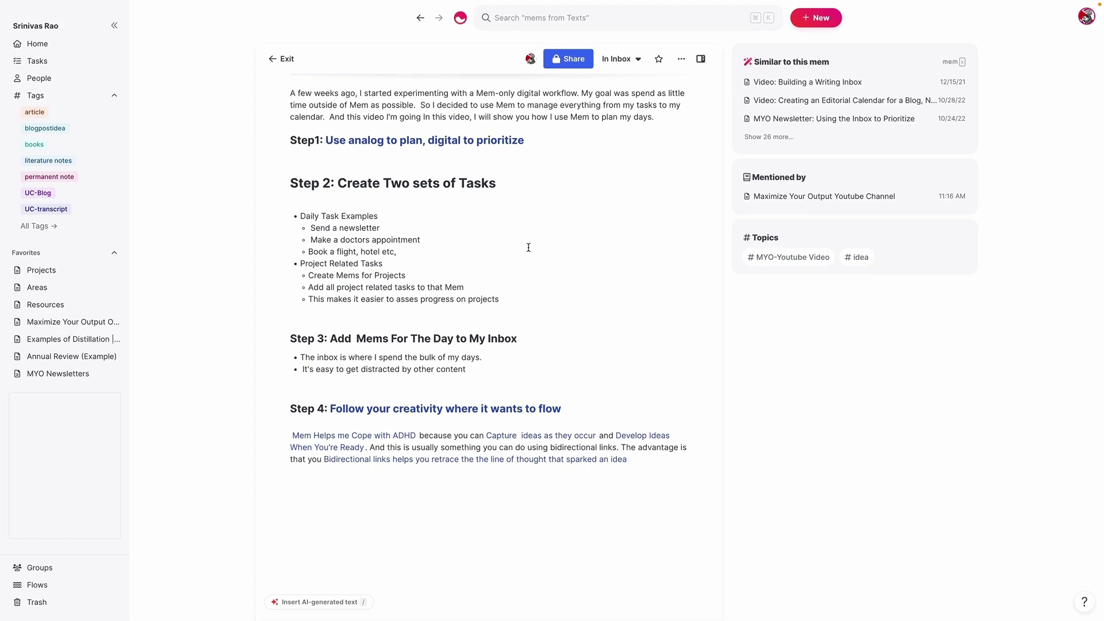
{"action": "scroll", "coordinate": [462, 265], "scroll_direction": "up", "scroll_amount": 3}
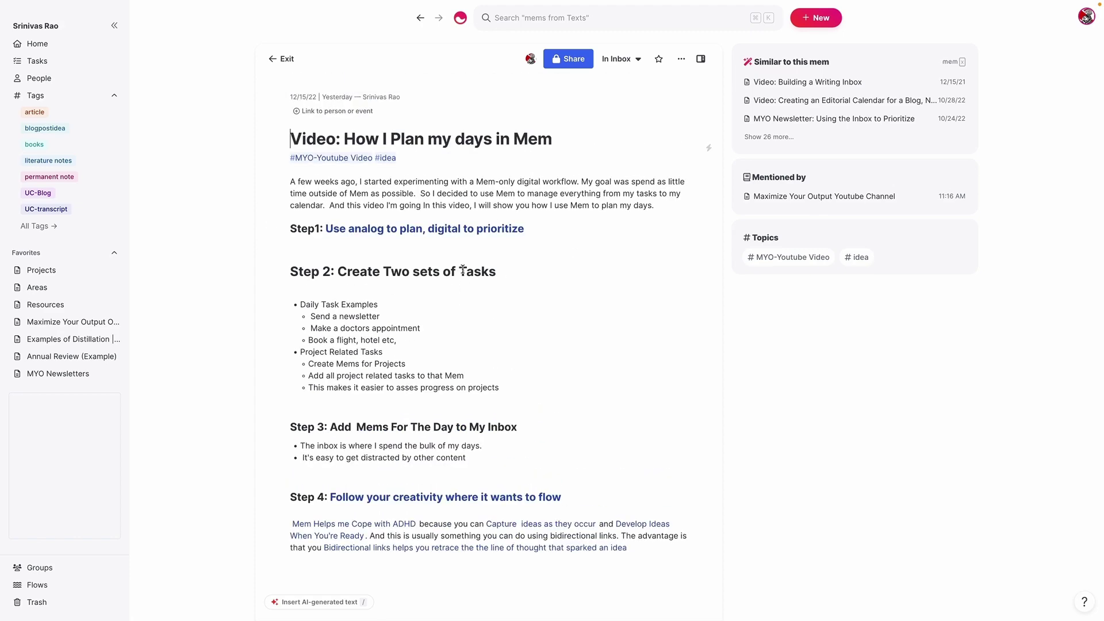
{"action": "left_click", "coordinate": [69, 61]}
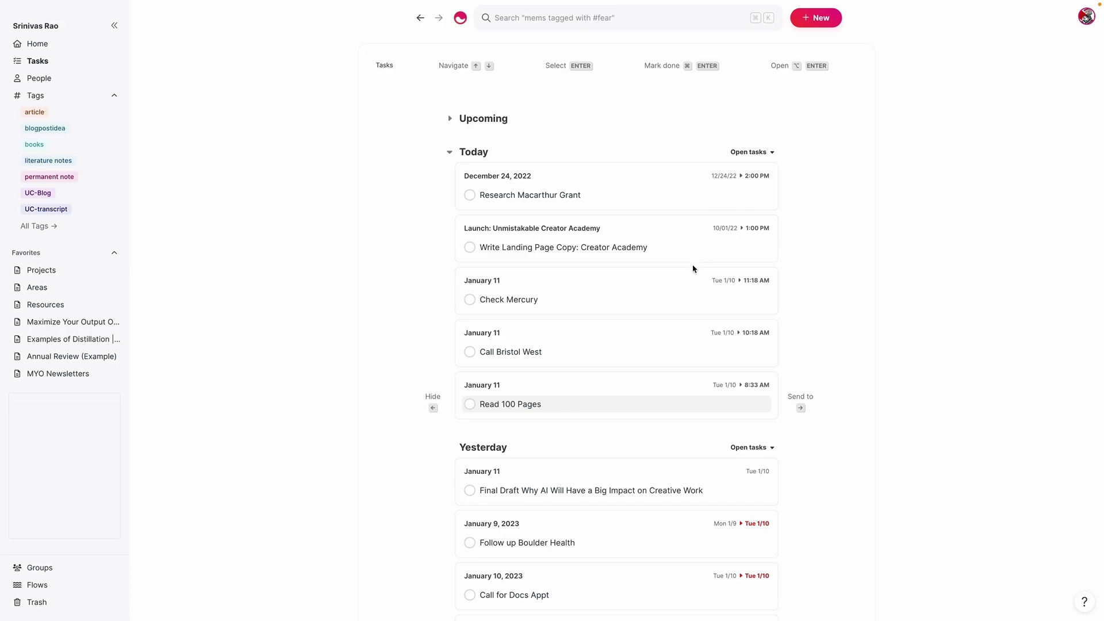
Go back to the previous mem, then return to the Home inbox with Landing Page Copy: Creator Academy.
{"action": "left_click", "coordinate": [420, 18]}
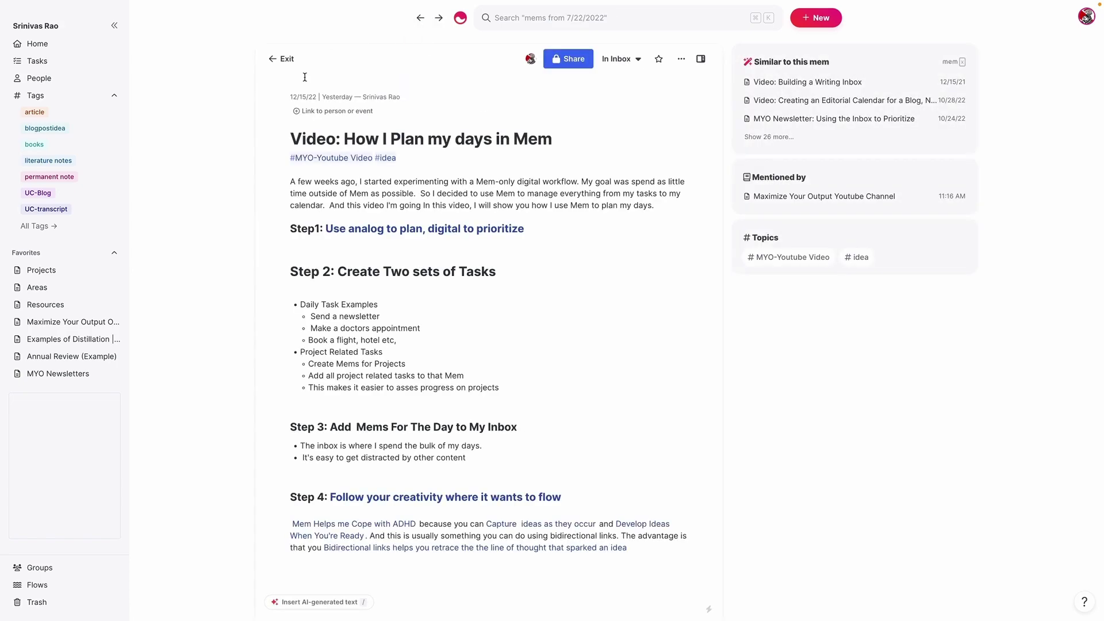
{"action": "left_click", "coordinate": [47, 44]}
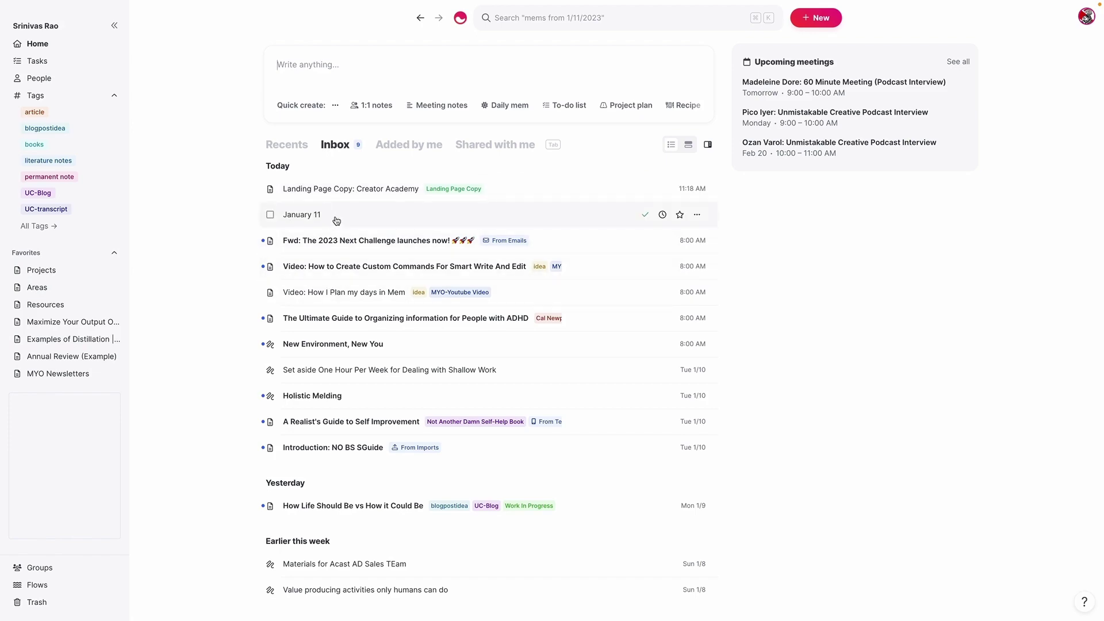
{"action": "left_click", "coordinate": [305, 140]}
{"action": "scroll", "coordinate": [633, 311], "scroll_direction": "down", "scroll_amount": 3}
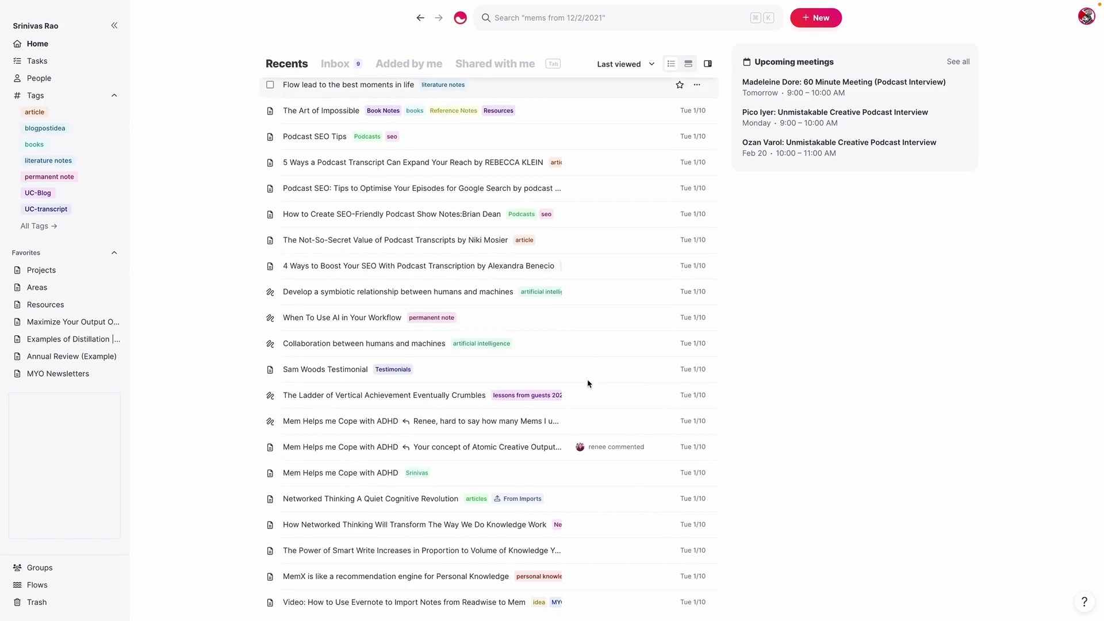
{"action": "scroll", "coordinate": [588, 384], "scroll_direction": "up", "scroll_amount": 15}
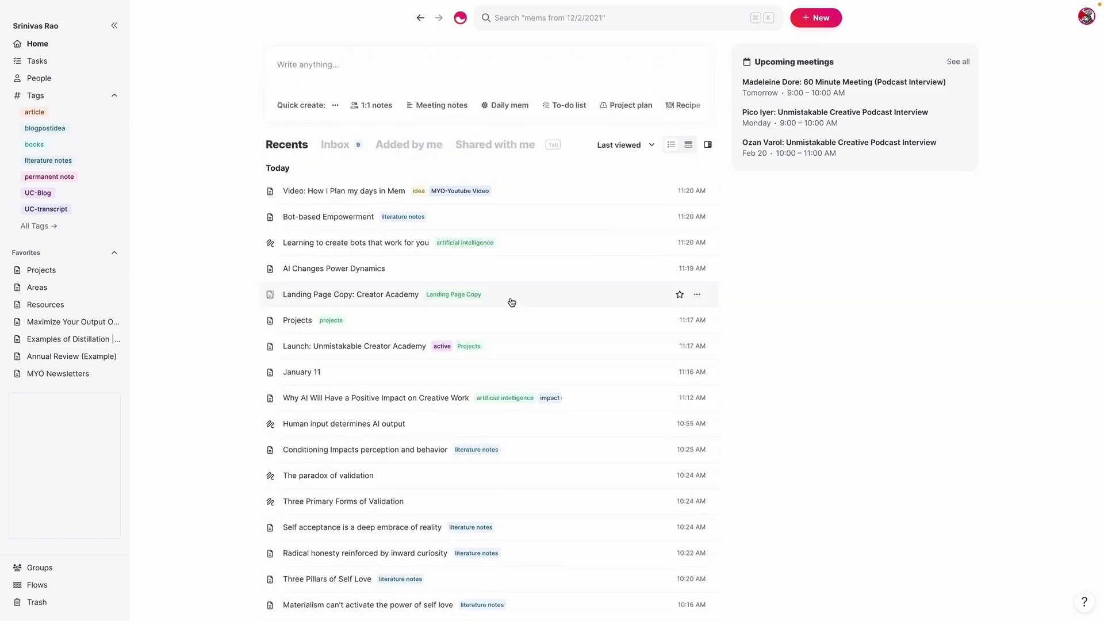
{"action": "left_click", "coordinate": [337, 145]}
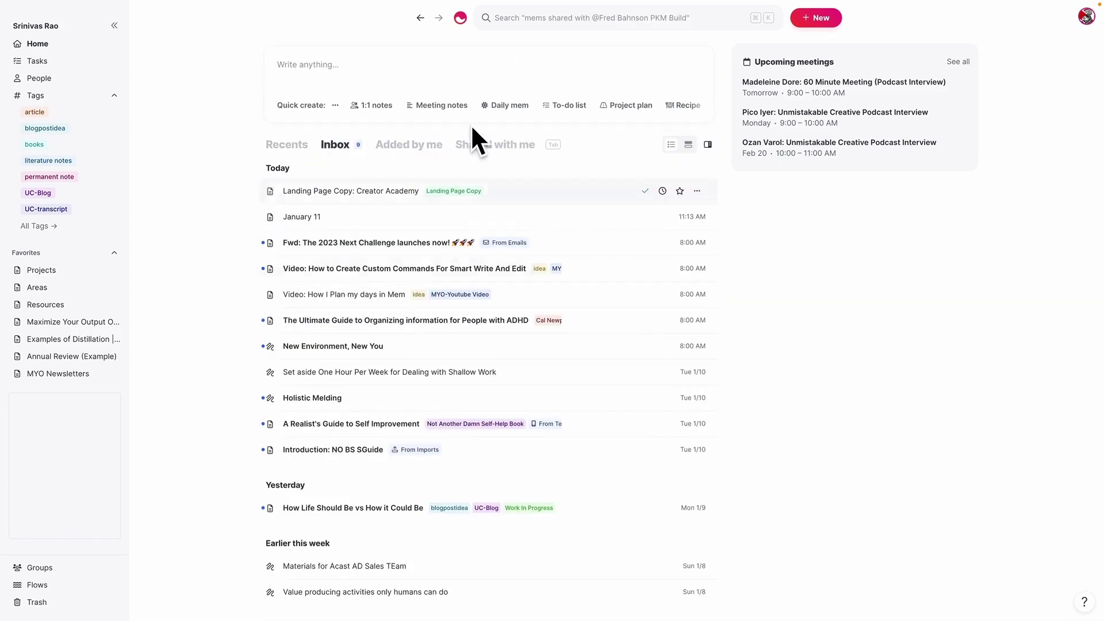